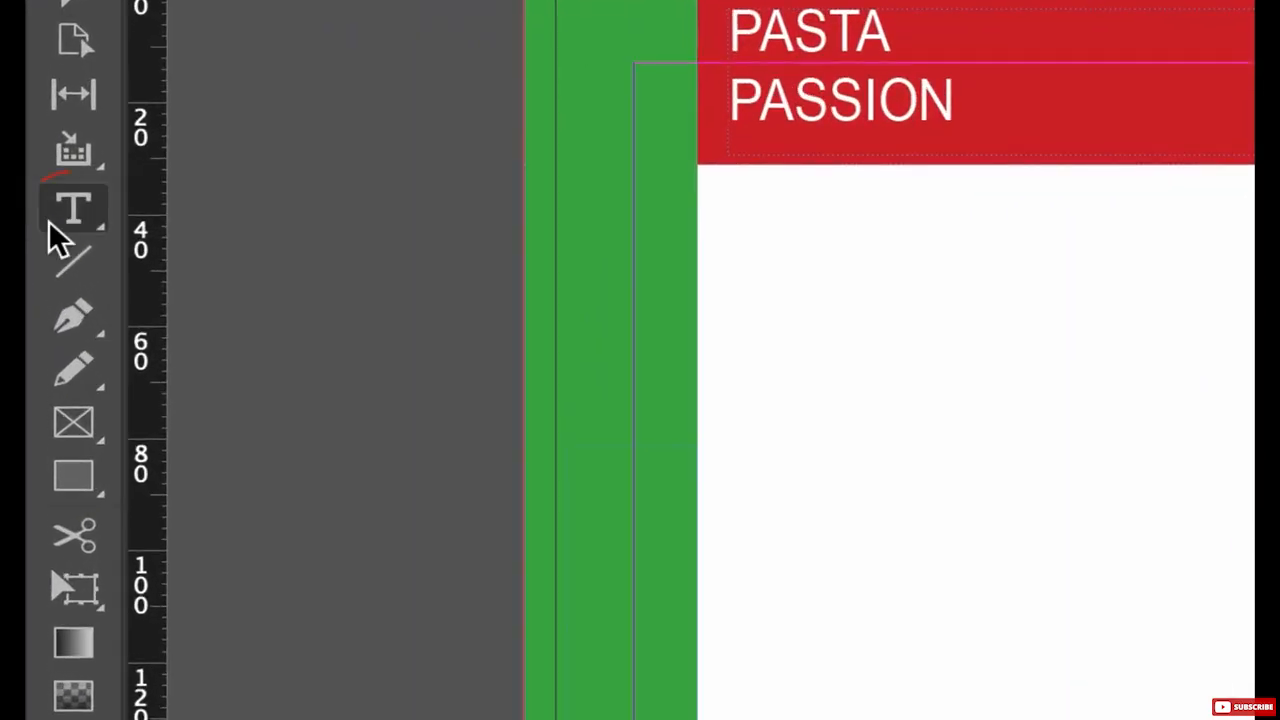
Create a text frame about 104 by 17 mm below the red header on page 2 and enter "Our Breakfast Menu".
left_click(49, 224)
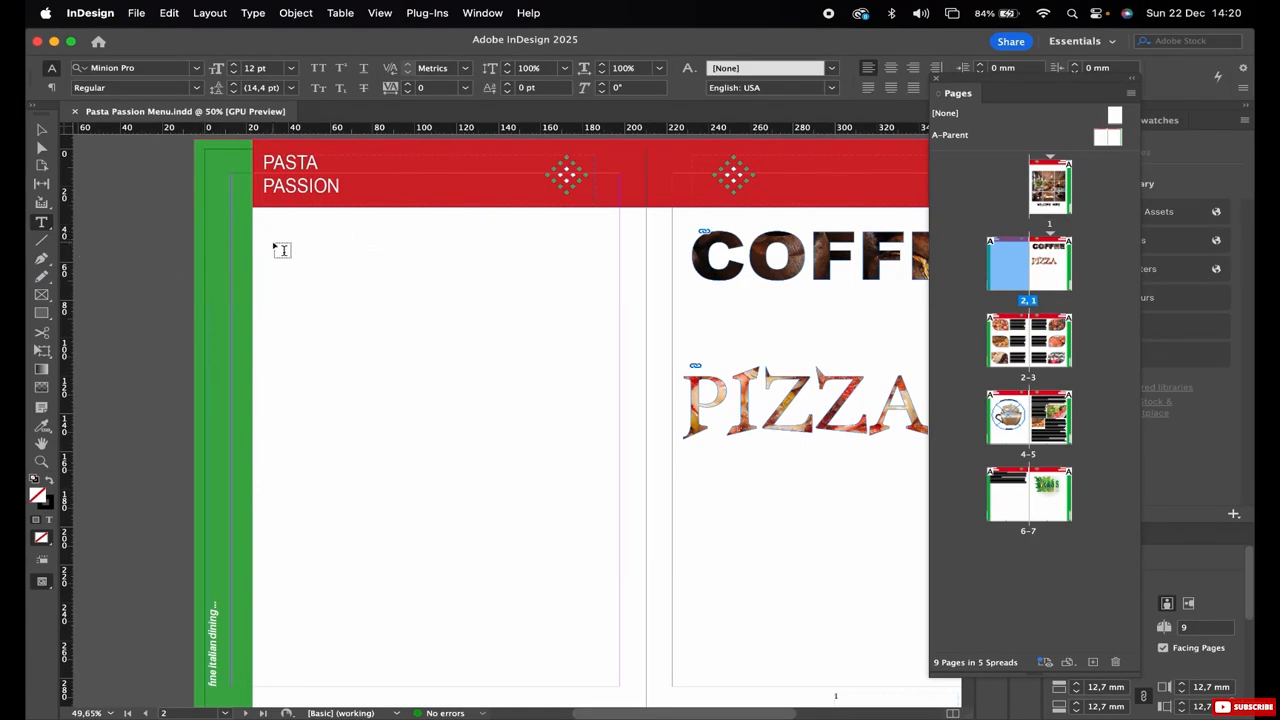
left_click_drag(274, 243, 494, 272)
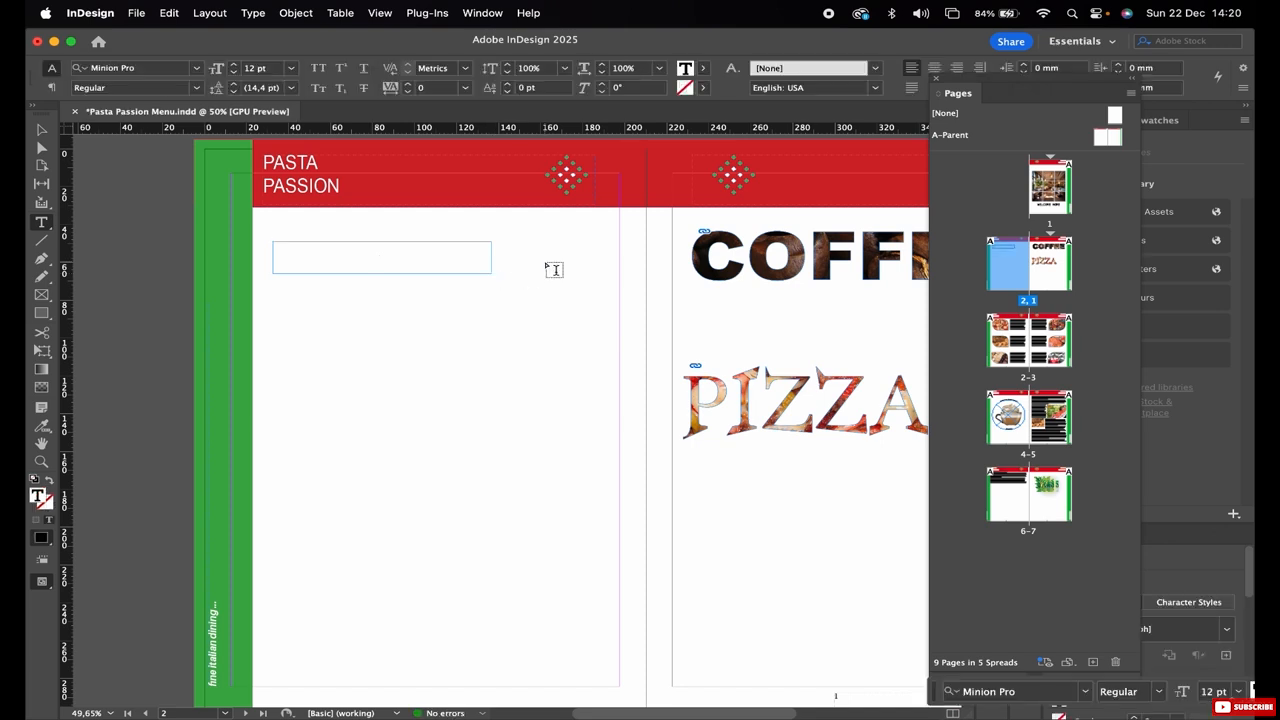
type("Our ")
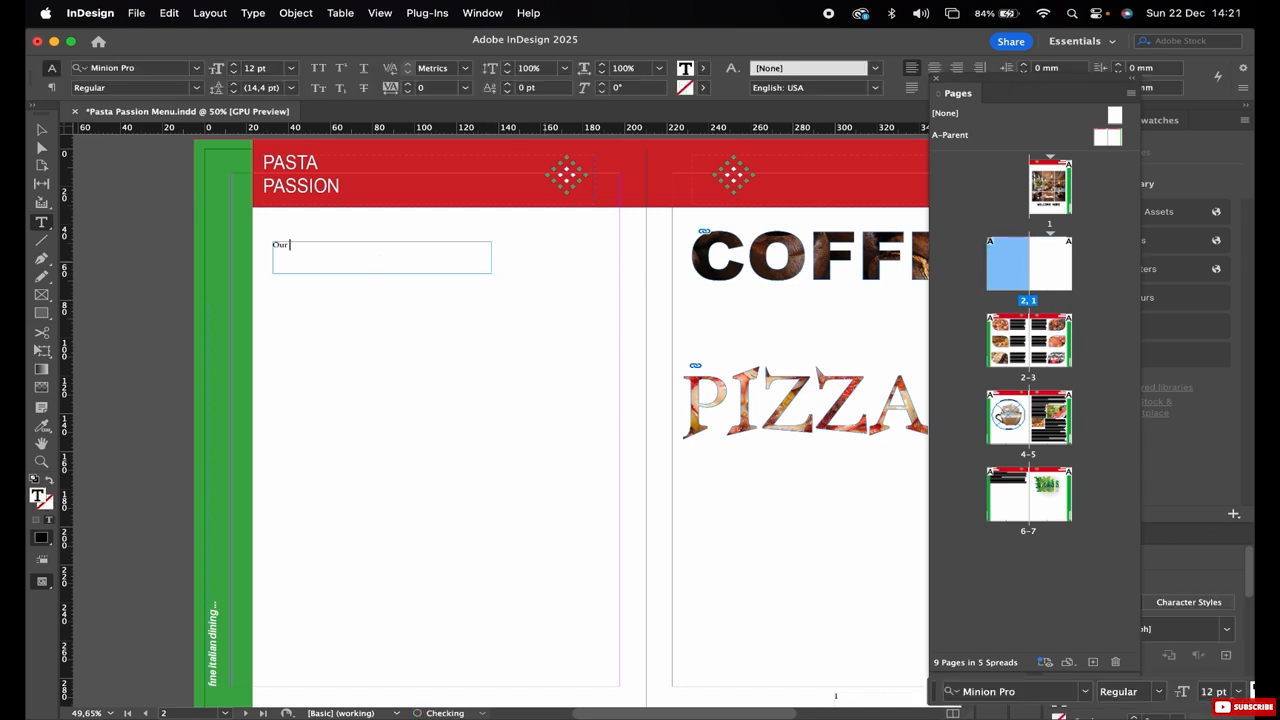
type("Breakfast Menu")
key("Escape")
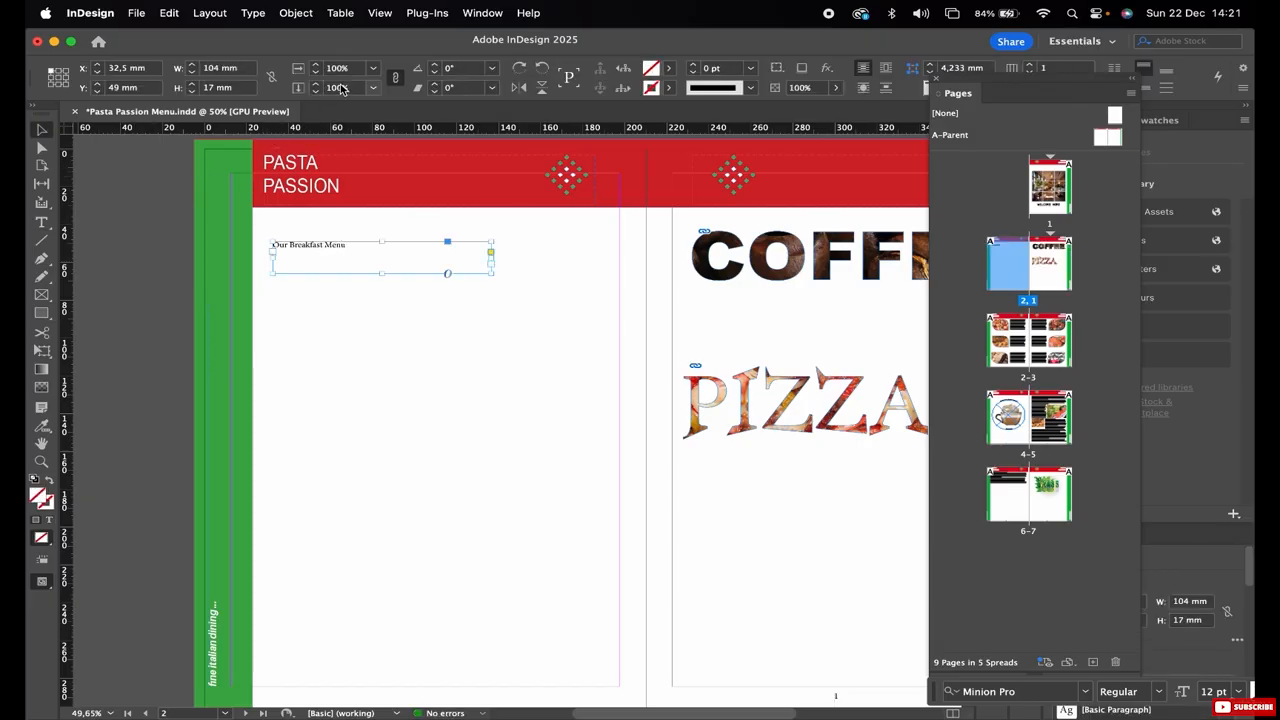
Set the font of the "Our Breakfast Menu" frame to Helvetica Neue Light.
left_click(482, 13)
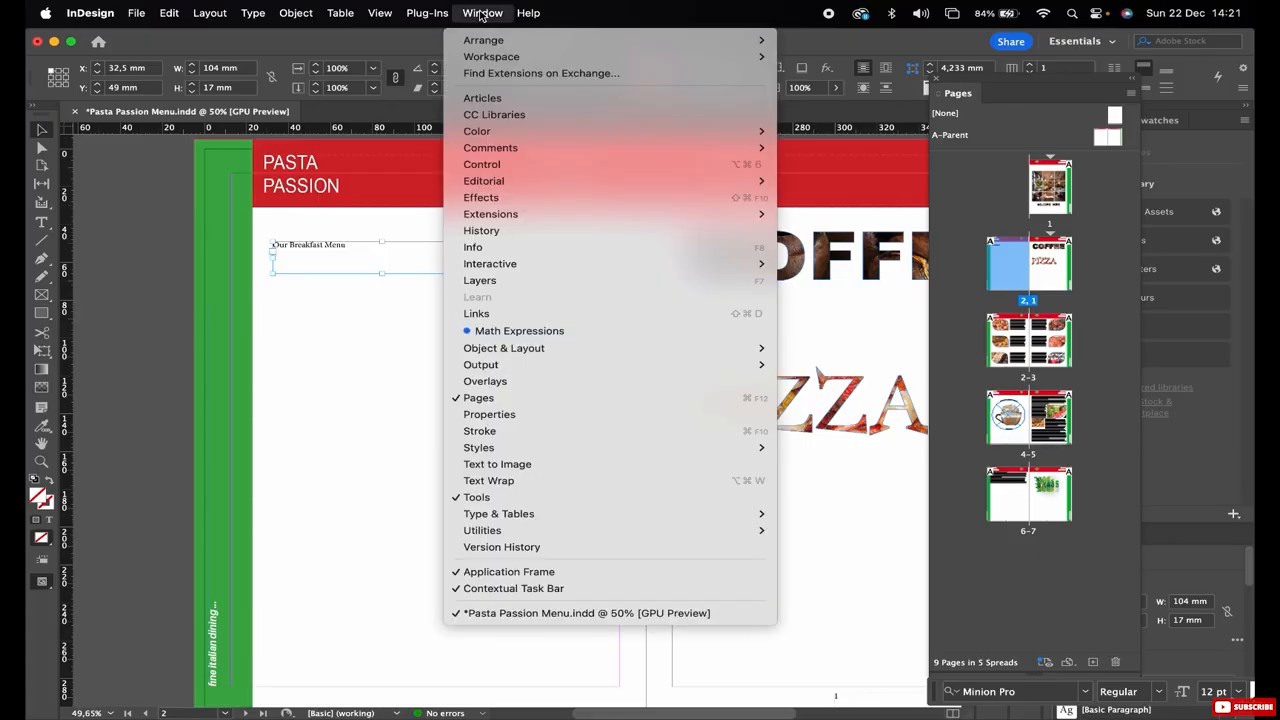
mouse_move(558, 513)
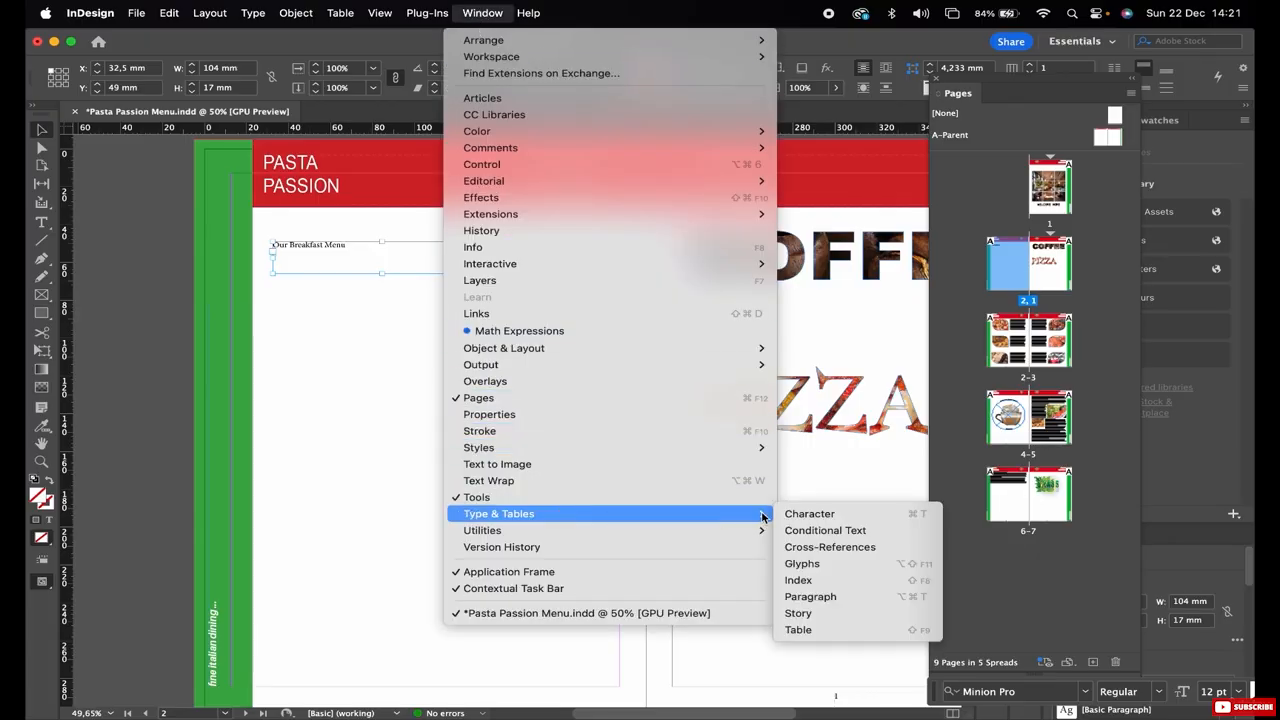
left_click(806, 514)
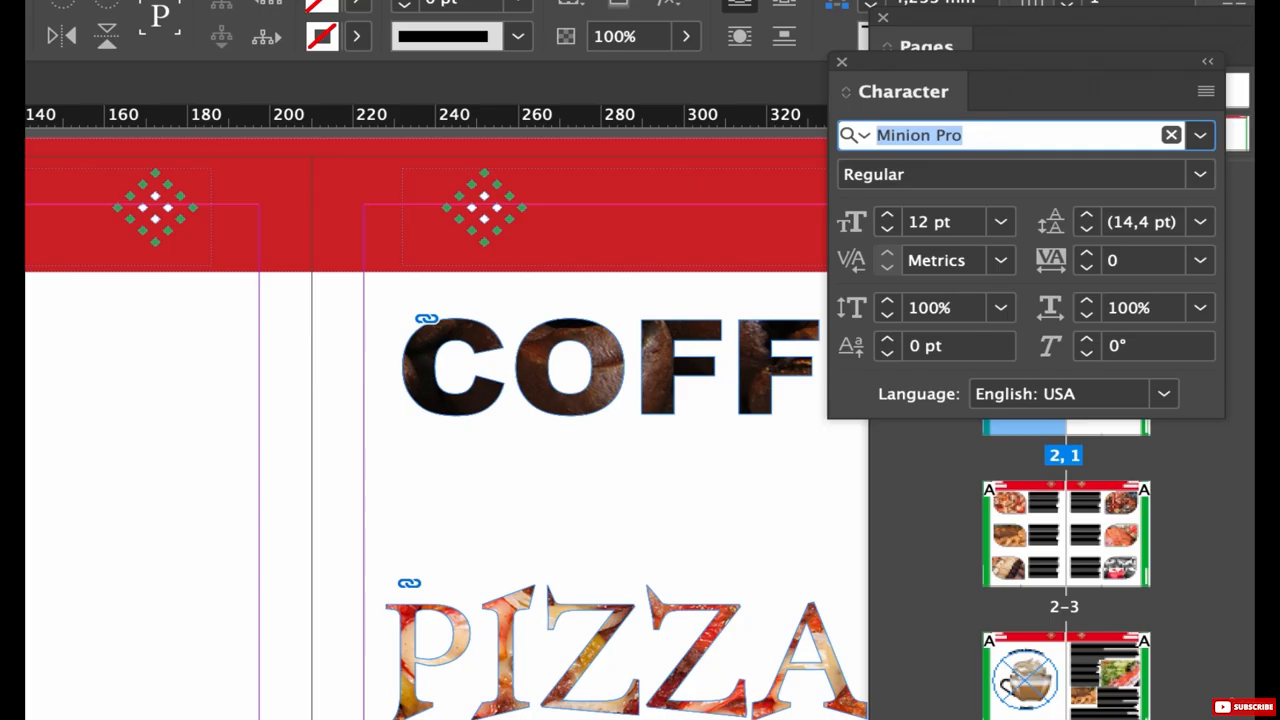
type("helv")
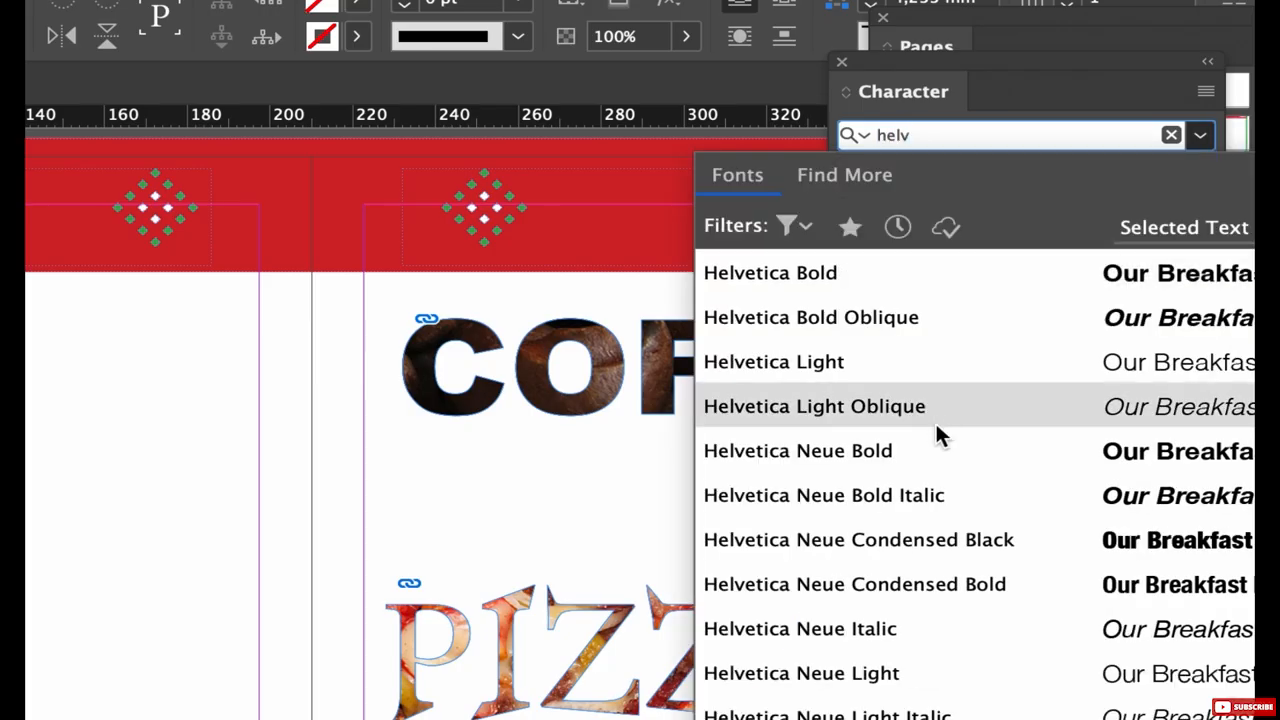
scroll(912, 505, "down", 1)
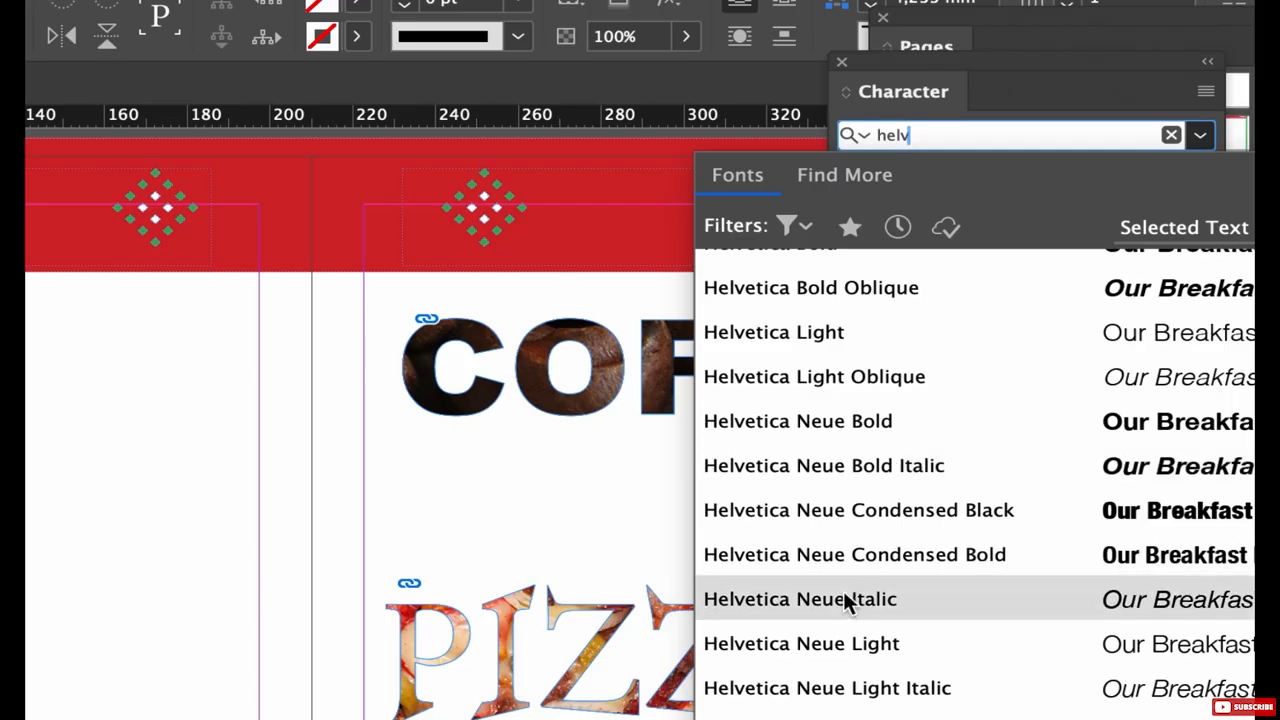
left_click(830, 630)
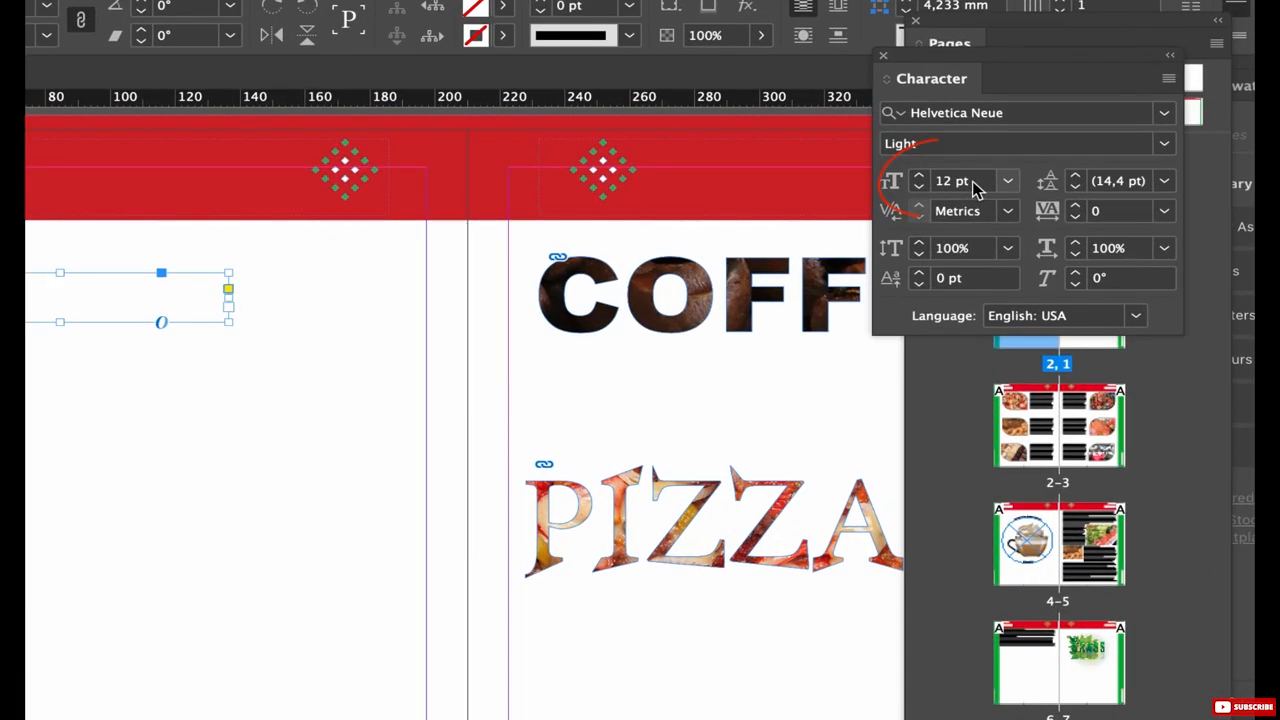
Set the font size of the "Our Breakfast Menu" text to 18 pt and deselect the frame.
left_click(975, 188)
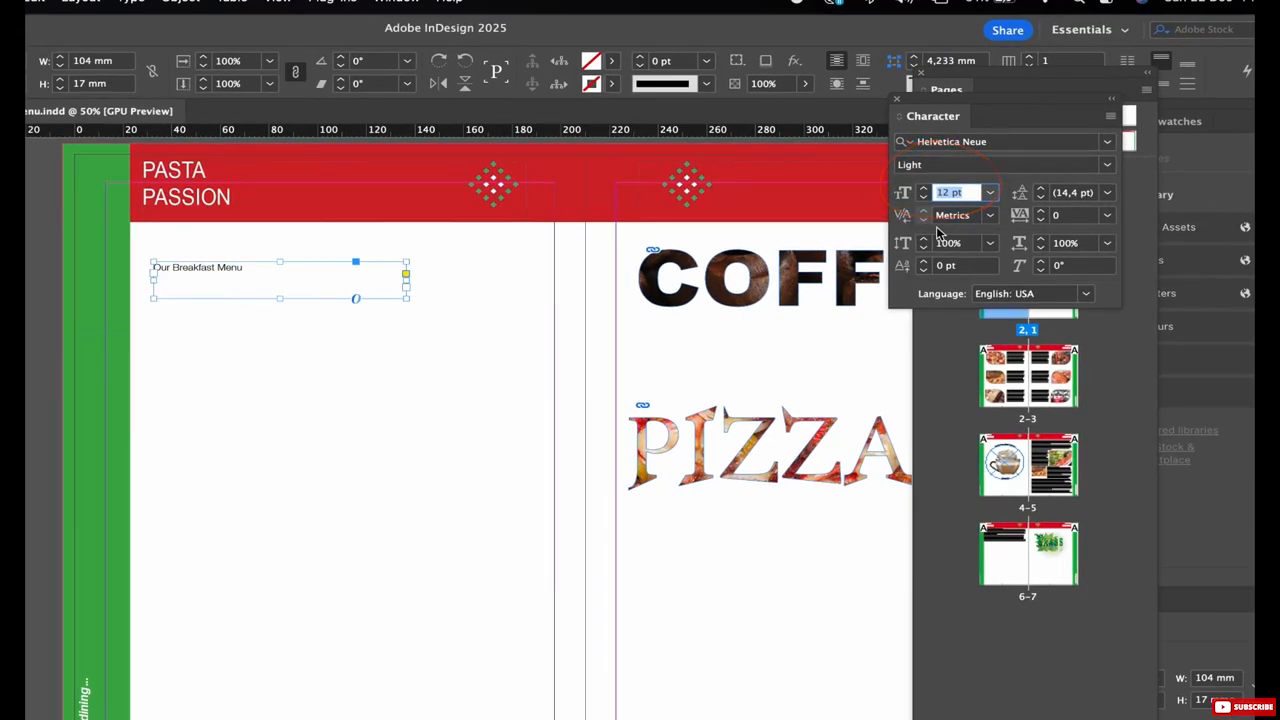
key("Up")
key("Up")
key("Up")
key("Up")
key("Up")
key("Up")
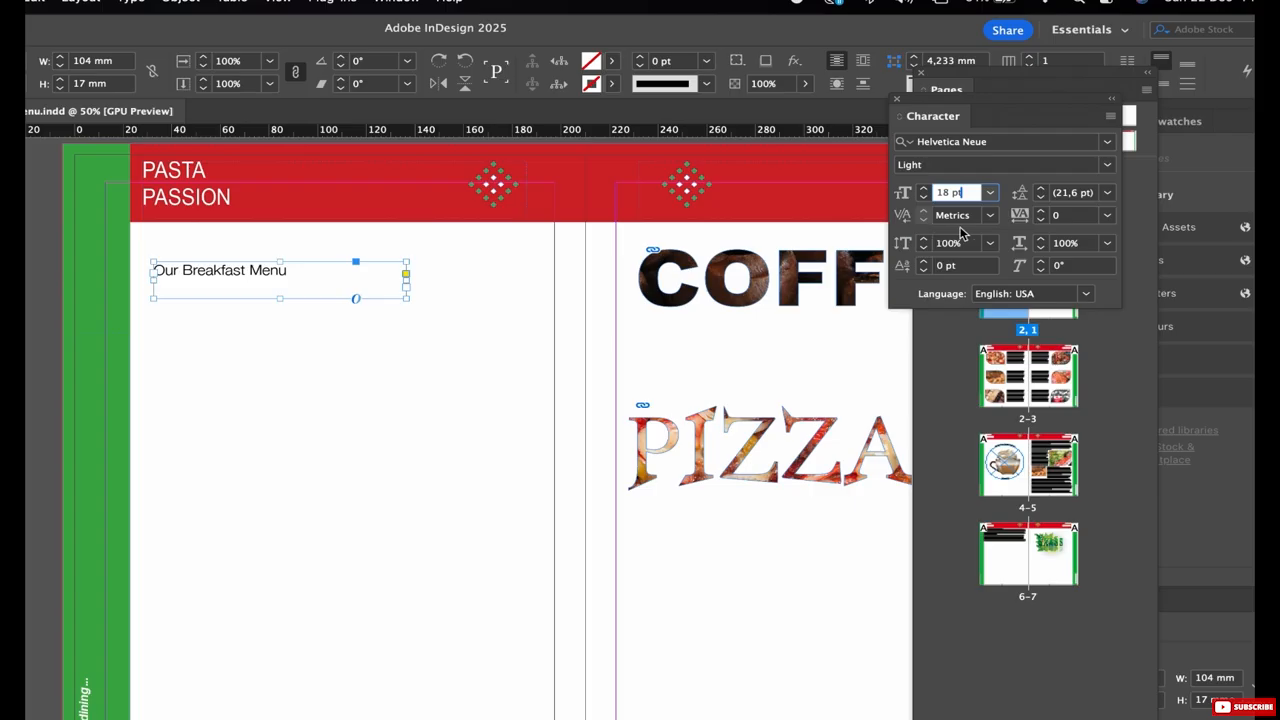
left_click(284, 357)
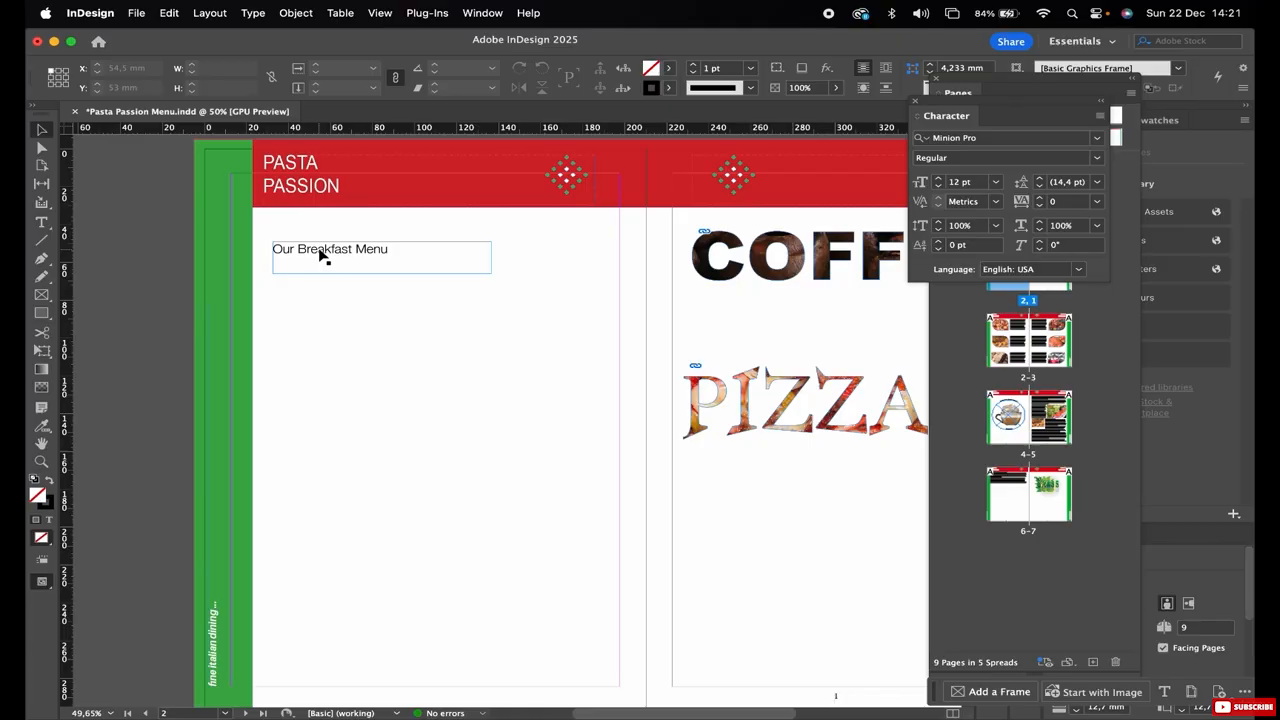
Duplicate the breakfast frame straight down to a Y position of about 81 mm and change its text to "Our Lunch Menu".
left_click_drag(320, 256, 354, 312)
double_click(301, 311)
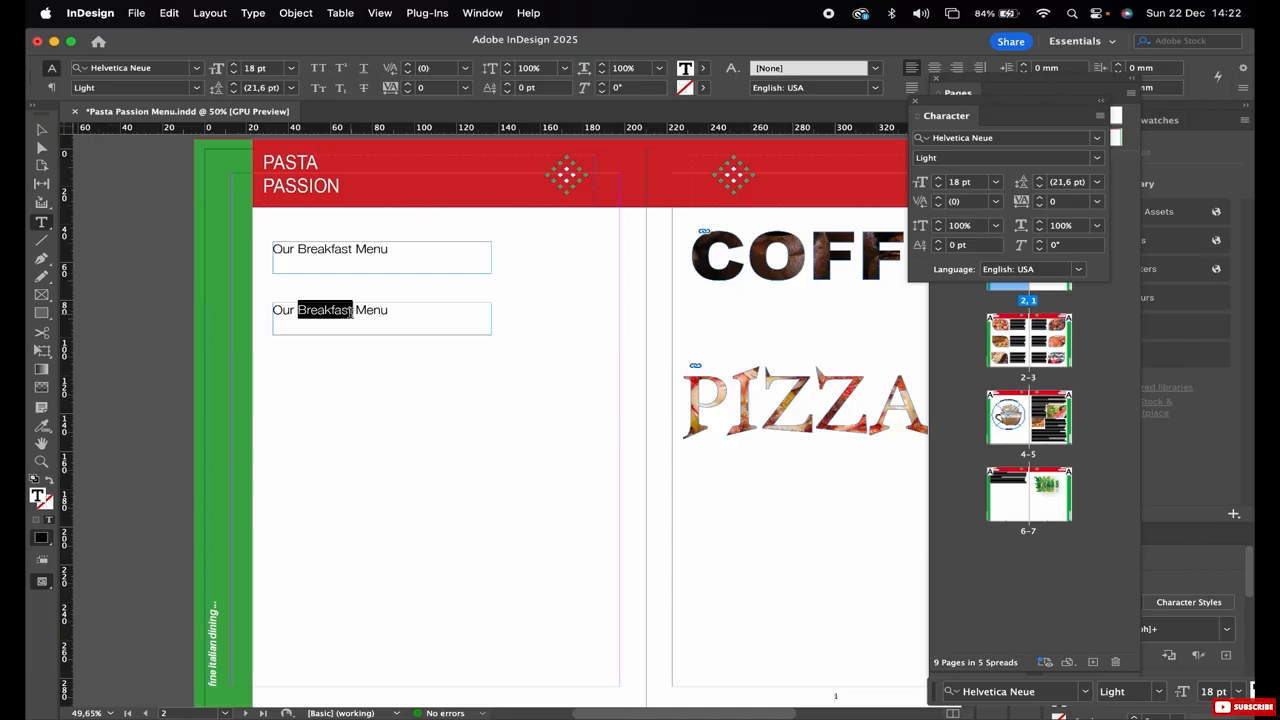
type("Lunch")
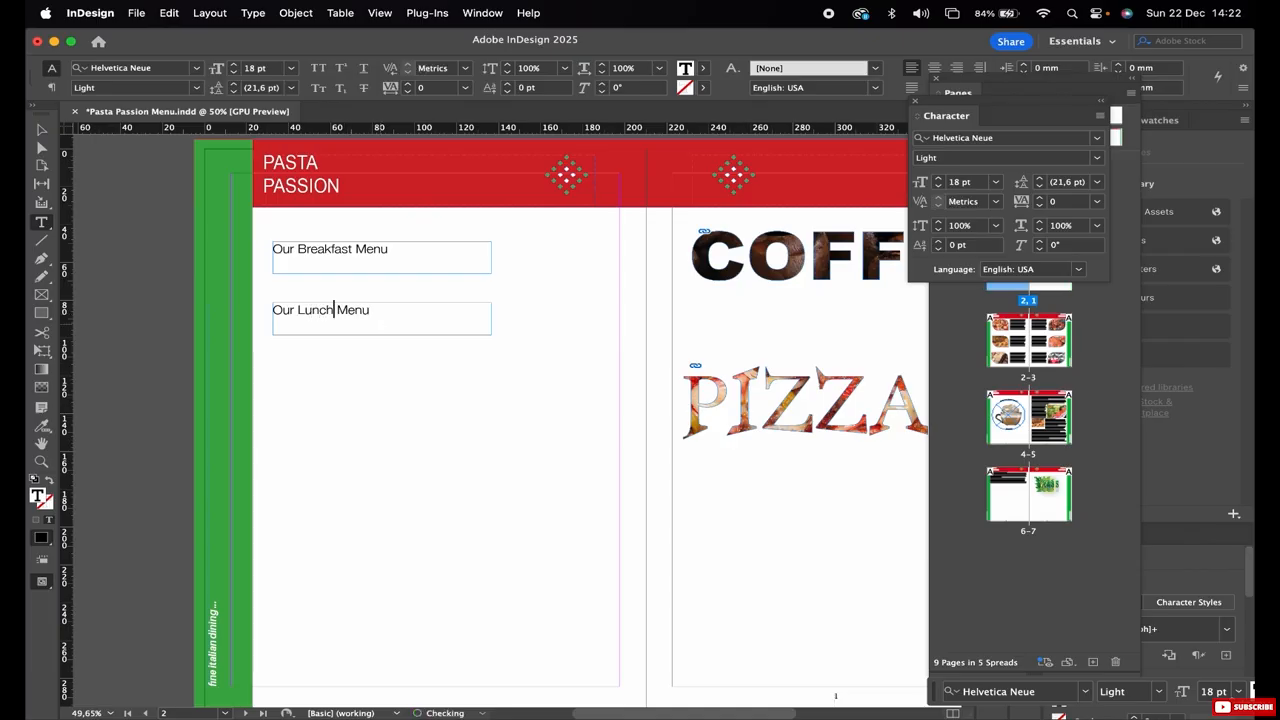
key("Escape")
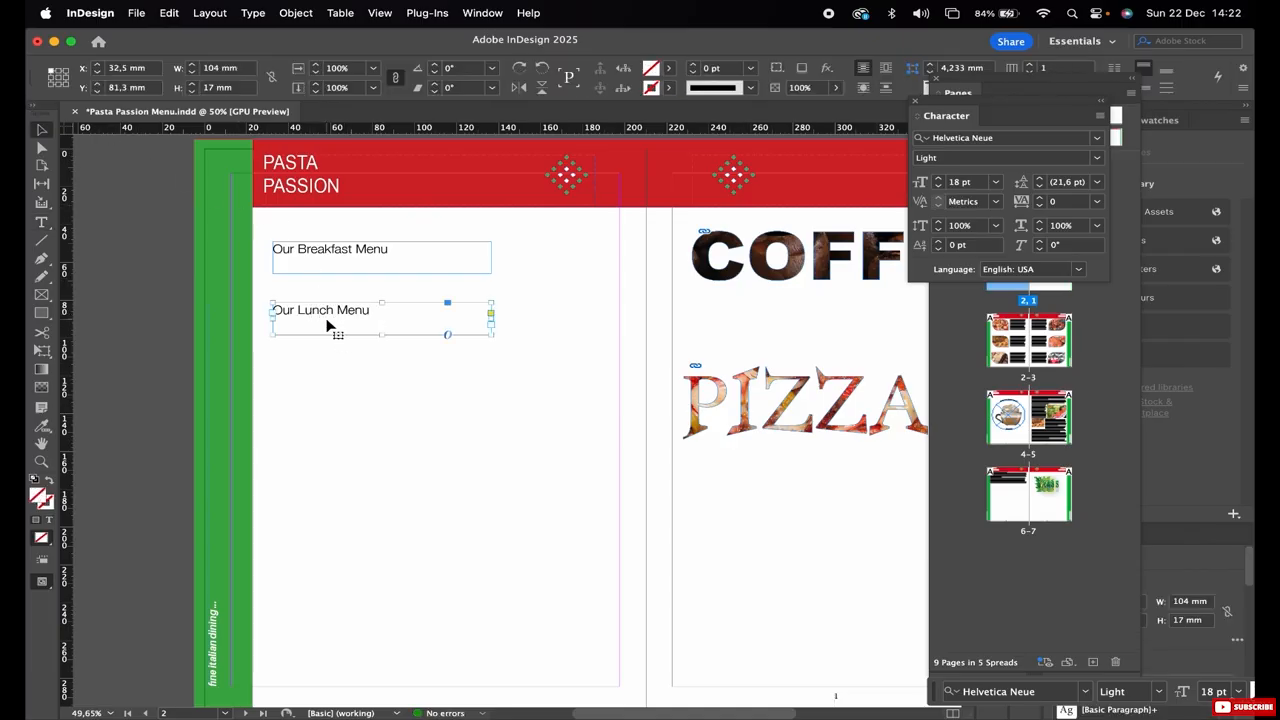
Duplicate the "Our Lunch Menu" frame straight down to Y about 121 mm and replace its text with "Special Coffees".
left_click_drag(325, 318, 323, 395)
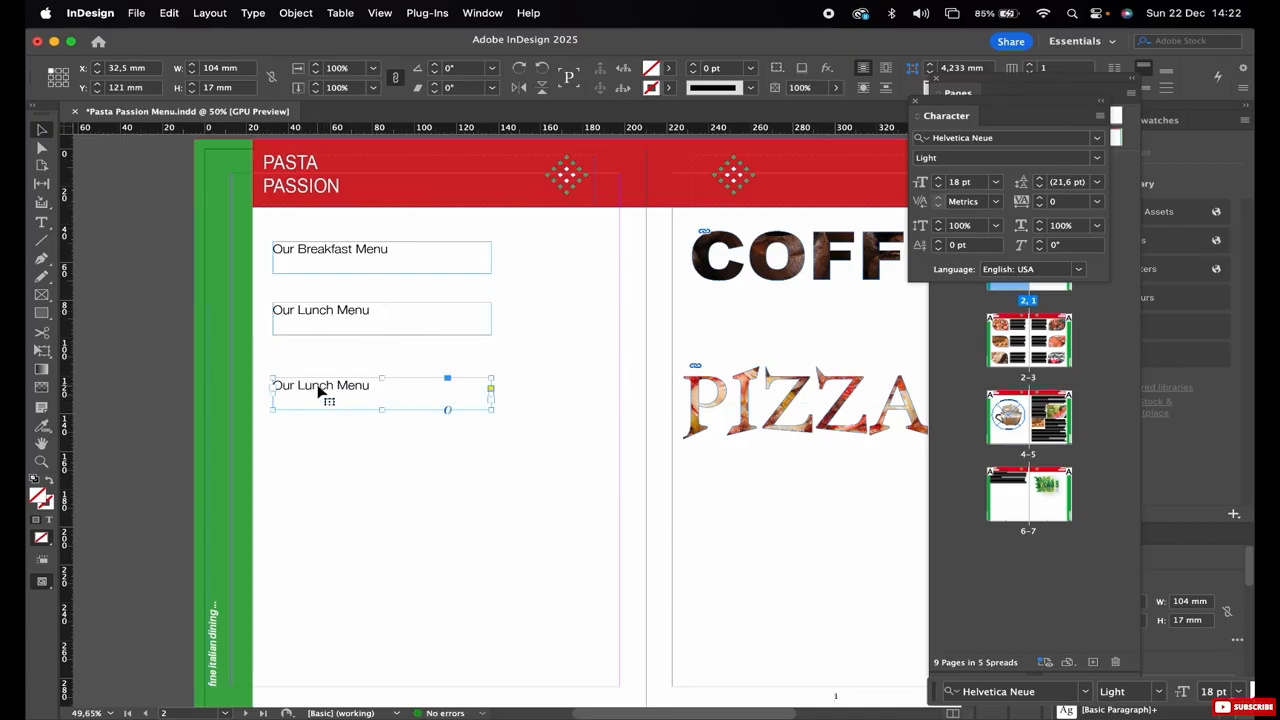
double_click(319, 391)
key("super+a")
type("Spe")
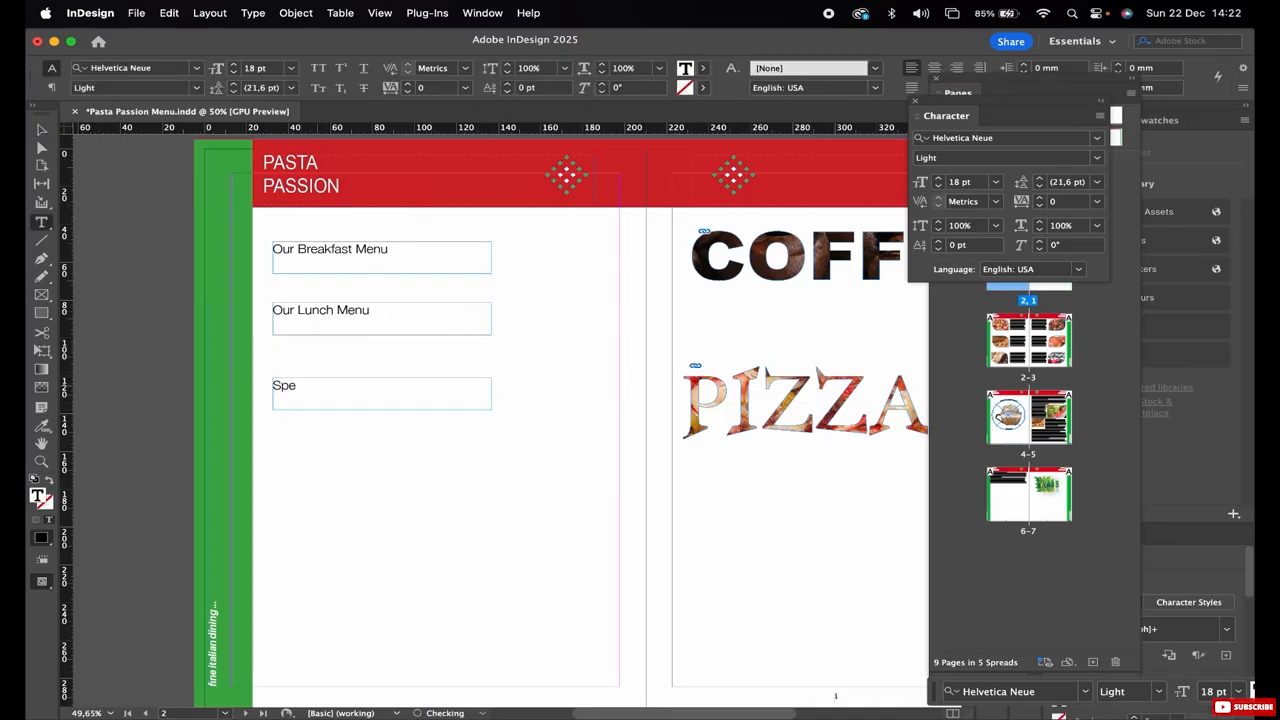
type("cial Coffees")
key("Escape")
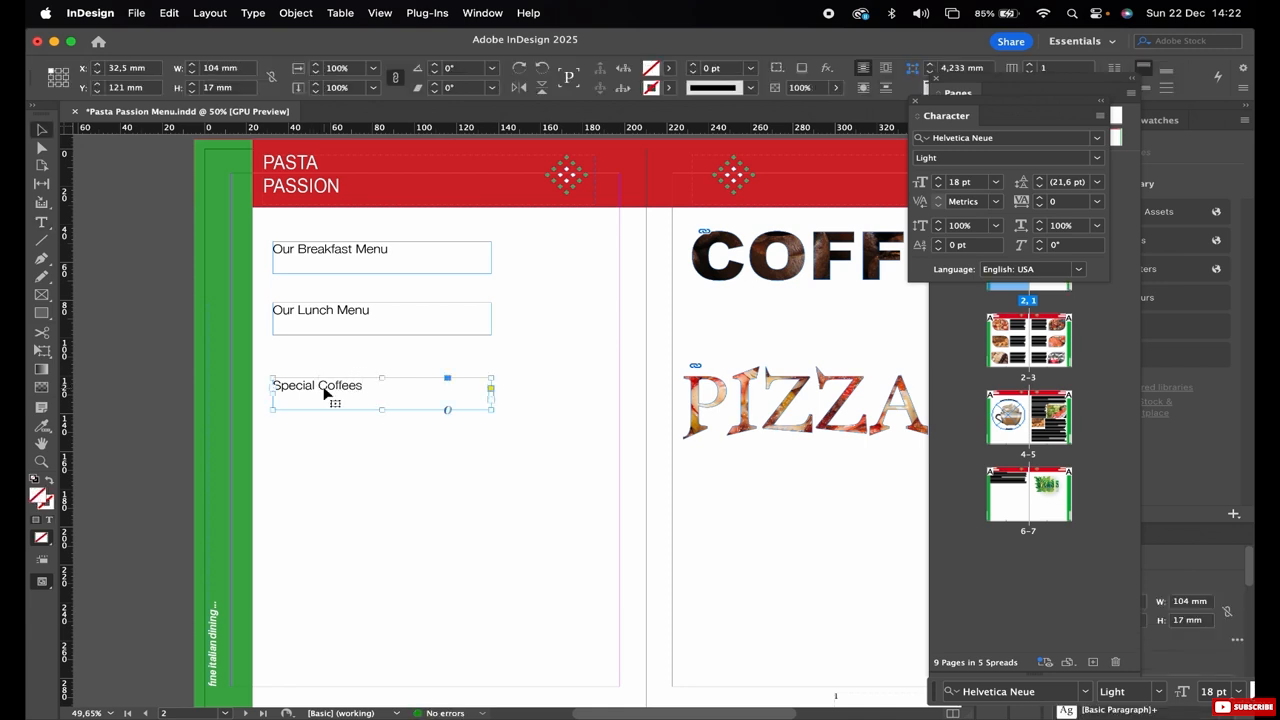
Duplicate the "Special Coffees" frame directly below it and replace its text with "Fresh Juices".
left_click_drag(325, 392, 325, 428)
left_click_drag(325, 428, 325, 453)
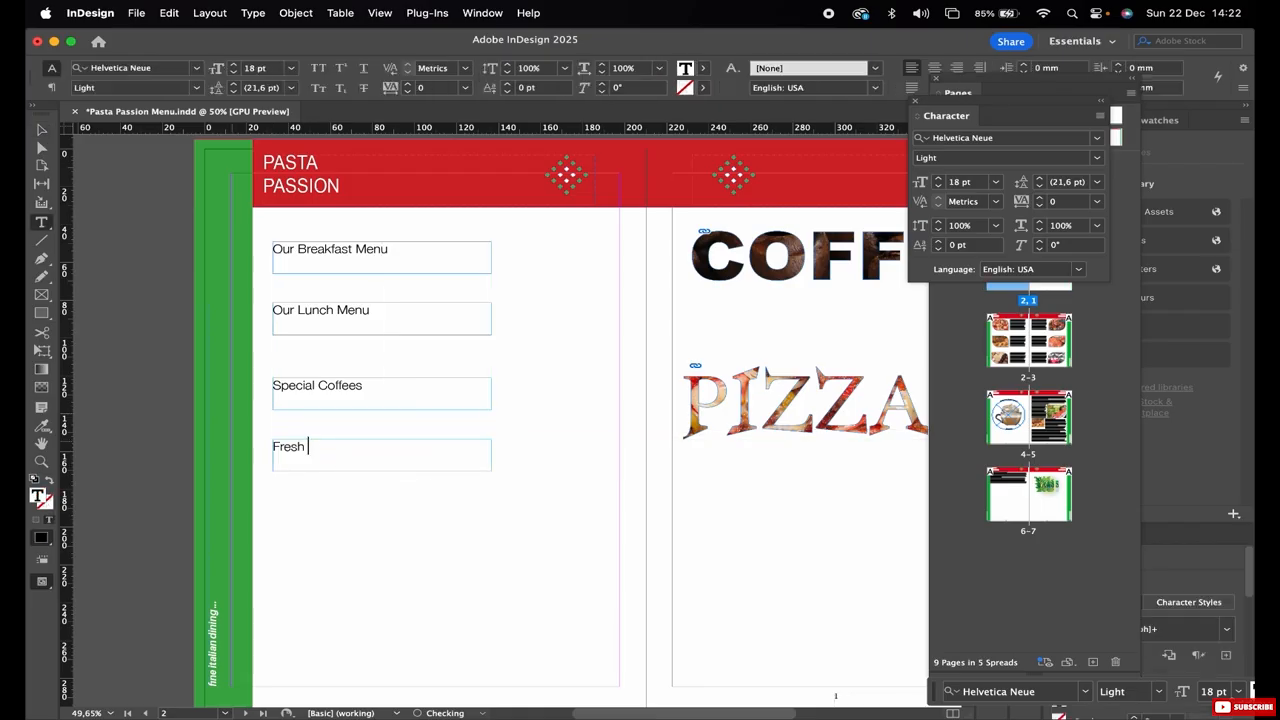
type("Juices")
left_click(41, 130)
Duplicate the "Fresh Juices" frame straight down to Y about 183 mm and replace its text with "Visit our Website".
left_click_drag(305, 457, 300, 512)
double_click(305, 503)
key("super+a")
type("V")
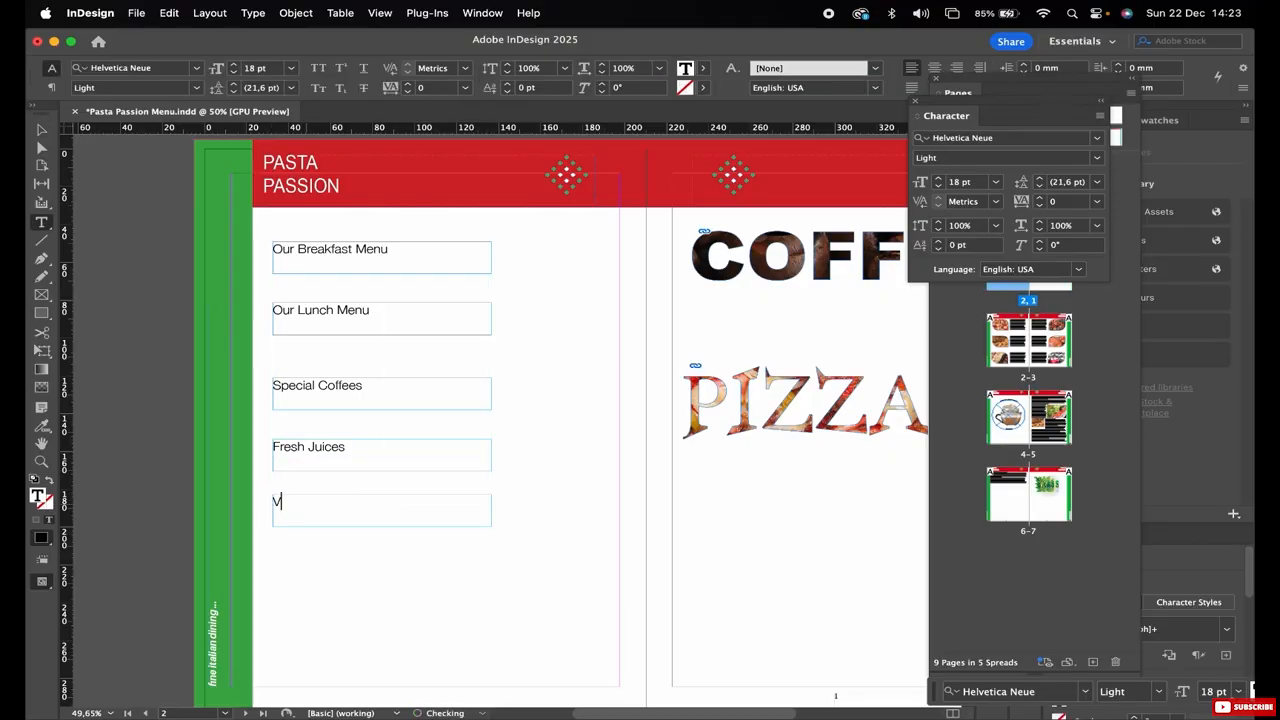
type("isit our Website")
key("Escape")
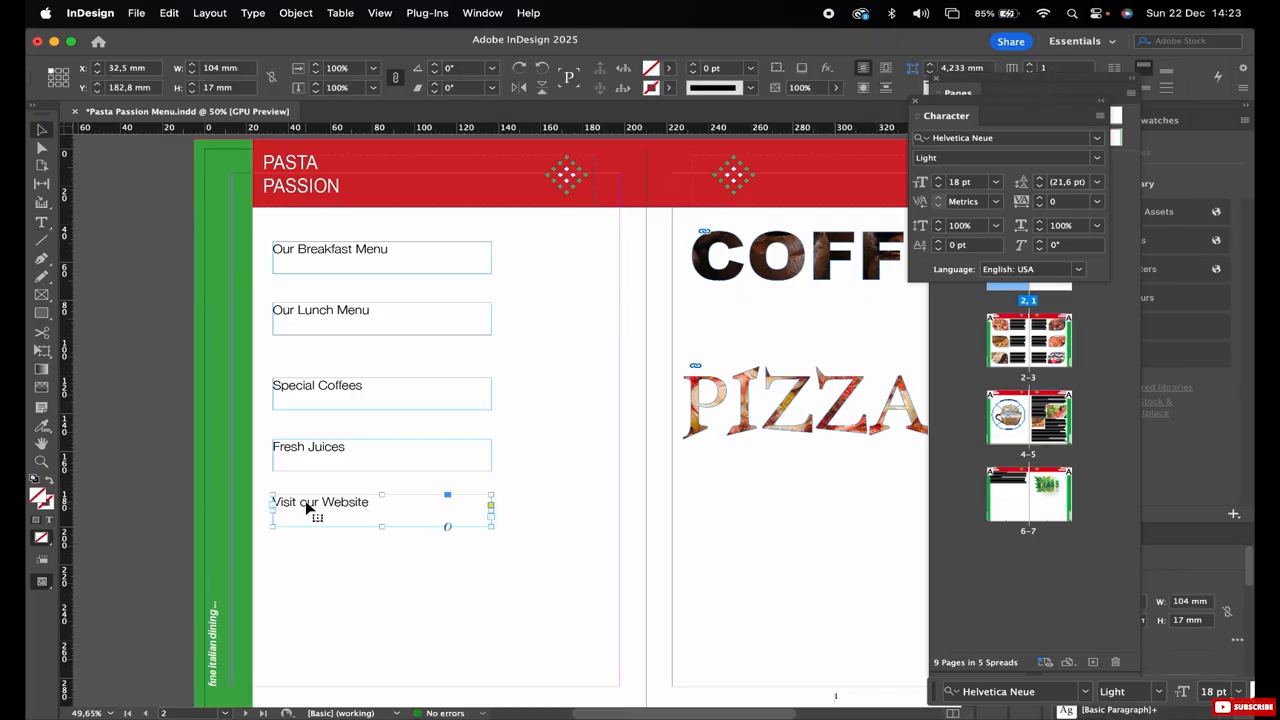
Duplicate the "Visit our Website" frame straight down to Y about 212 mm, replace its text with "Contact us" and deselect it.
left_click_drag(306, 508, 300, 560)
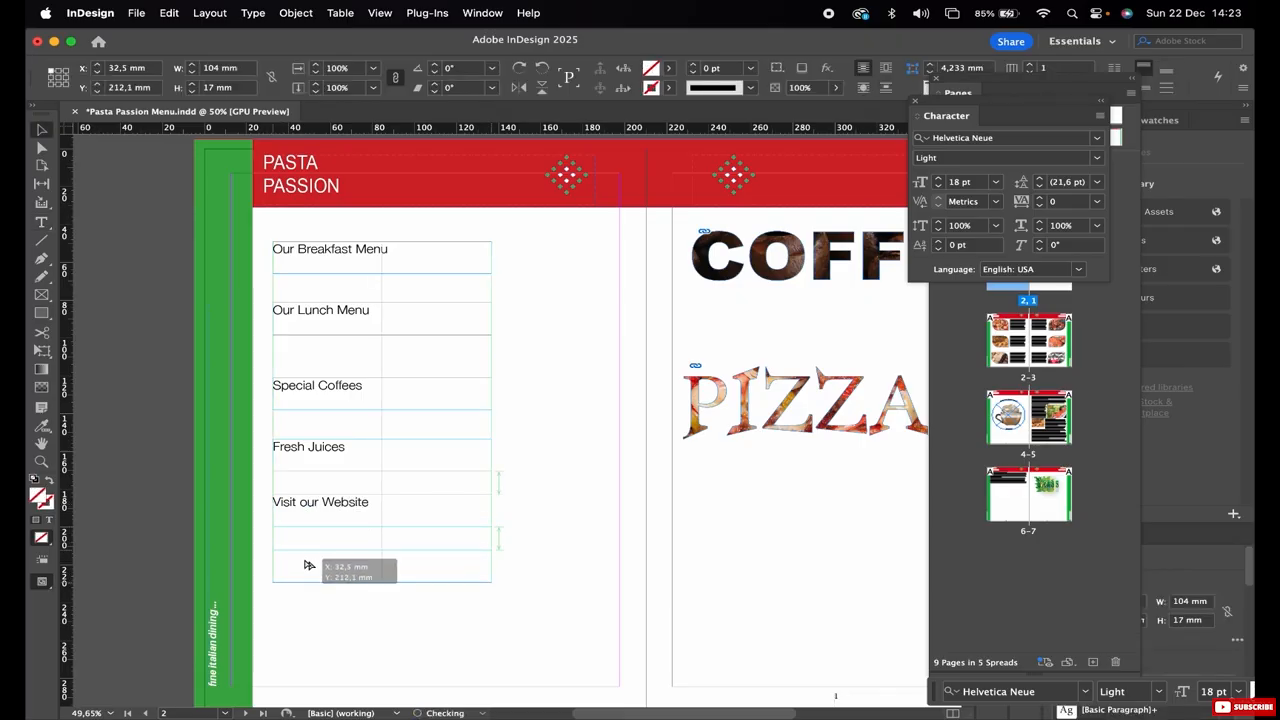
triple_click(300, 558)
type("Contact u")
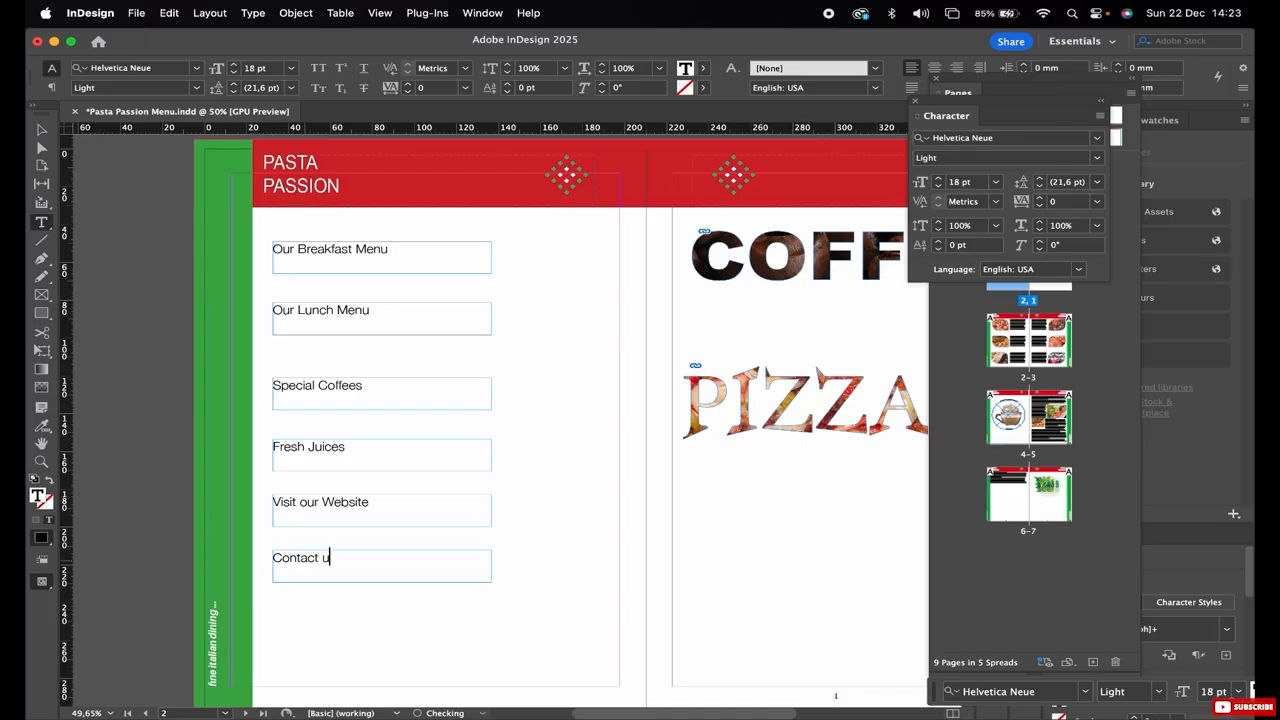
type("s")
key("Escape")
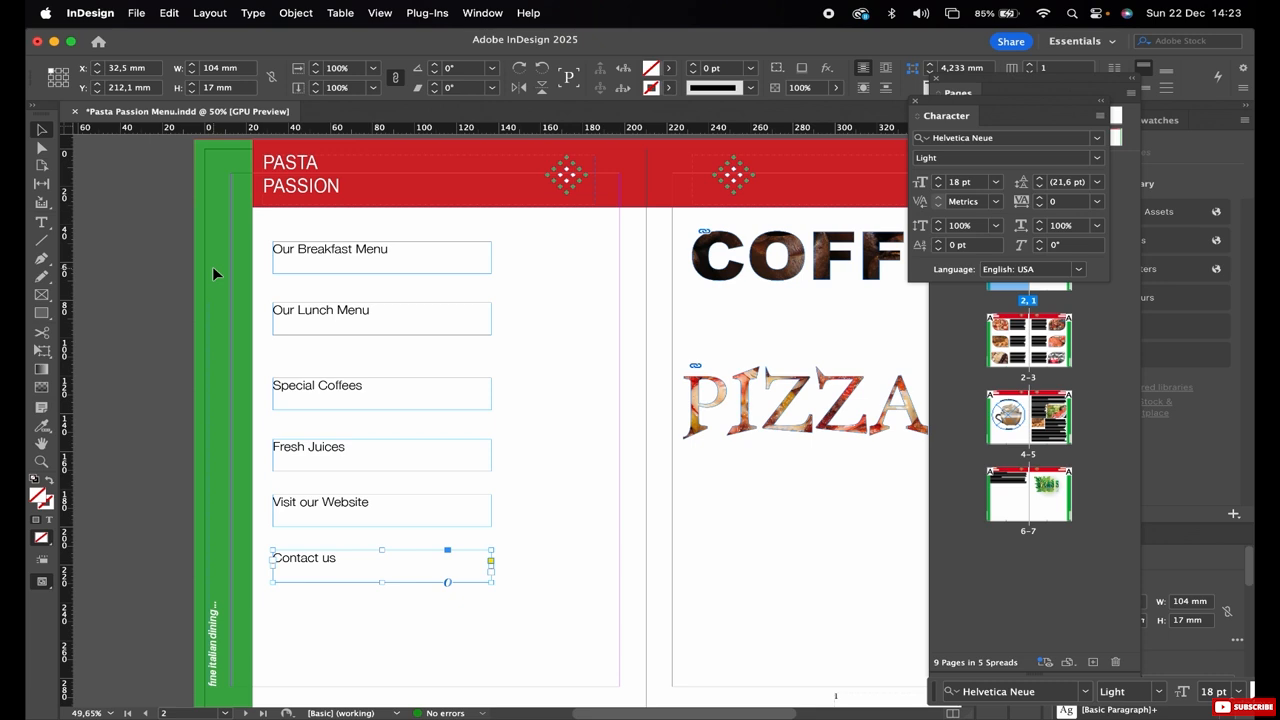
left_click(148, 280)
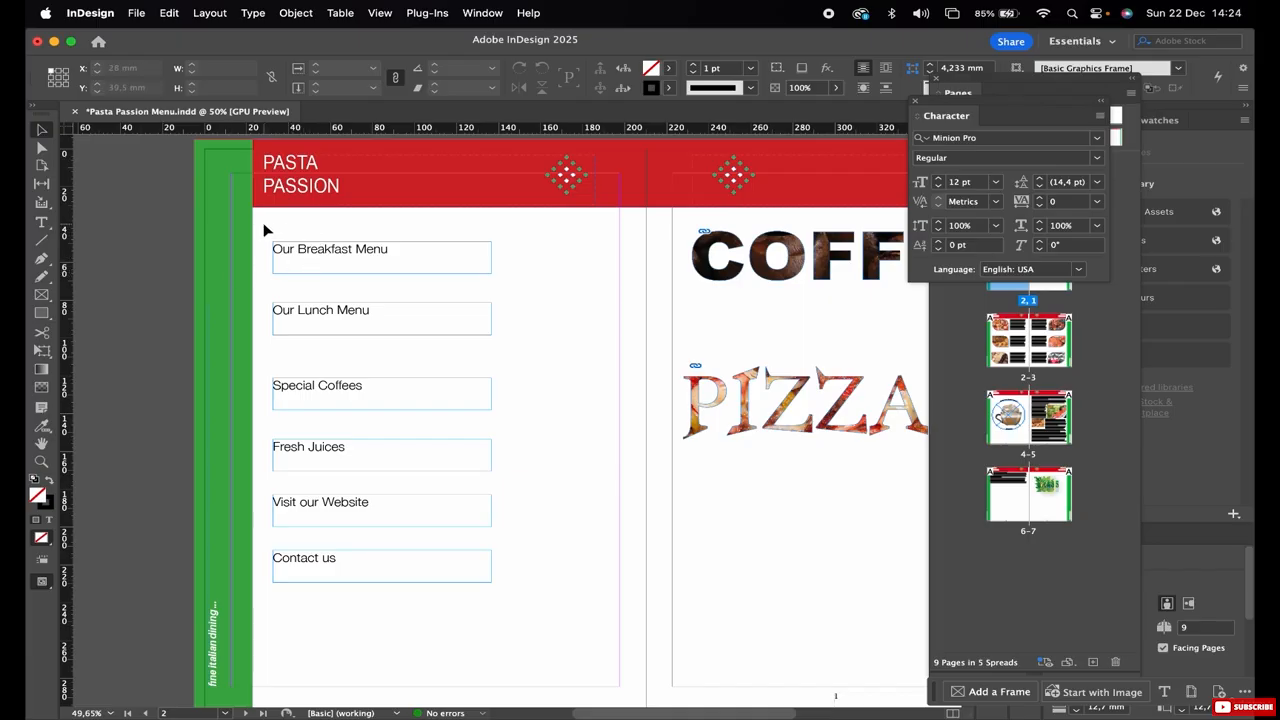
Fit all six menu text frames on page 2 to their content and deselect them.
left_click_drag(264, 230, 508, 574)
right_click(376, 258)
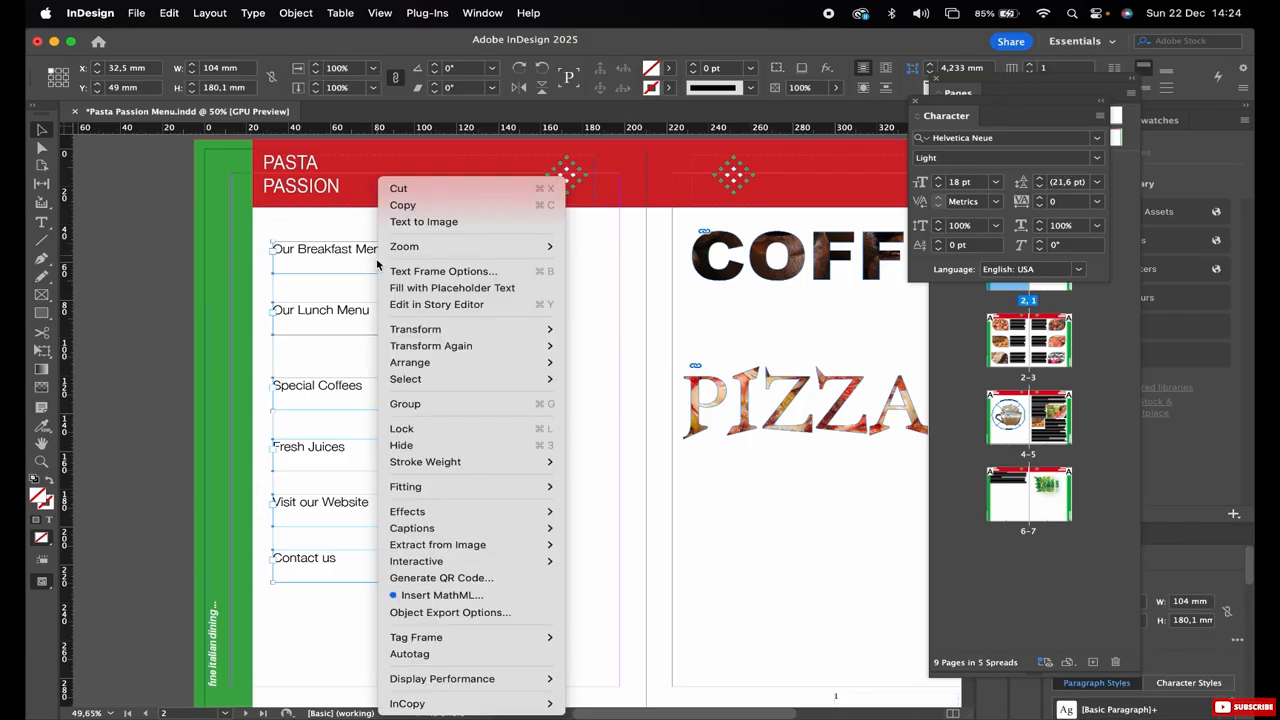
mouse_move(443, 487)
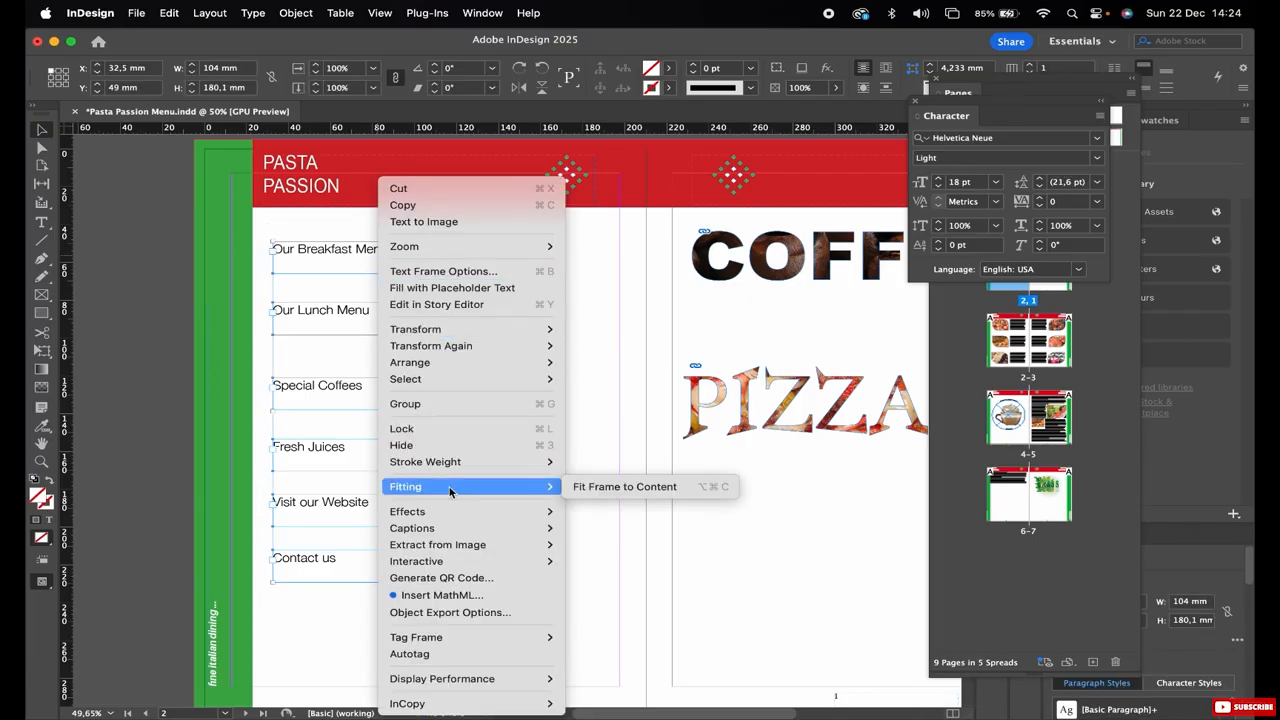
left_click(586, 487)
left_click(242, 395)
Open the Buttons and Forms panel and place it beside the green strip of page 2.
scroll(242, 395, "left", 1)
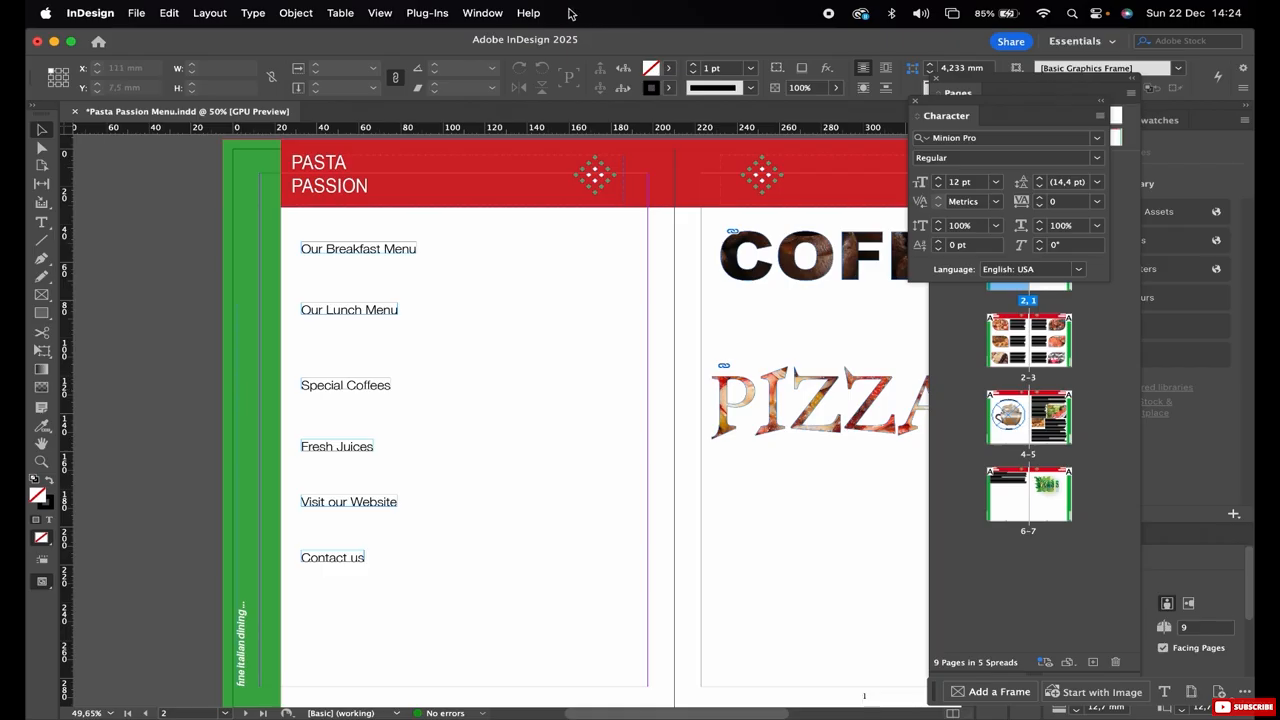
left_click(473, 14)
mouse_move(498, 268)
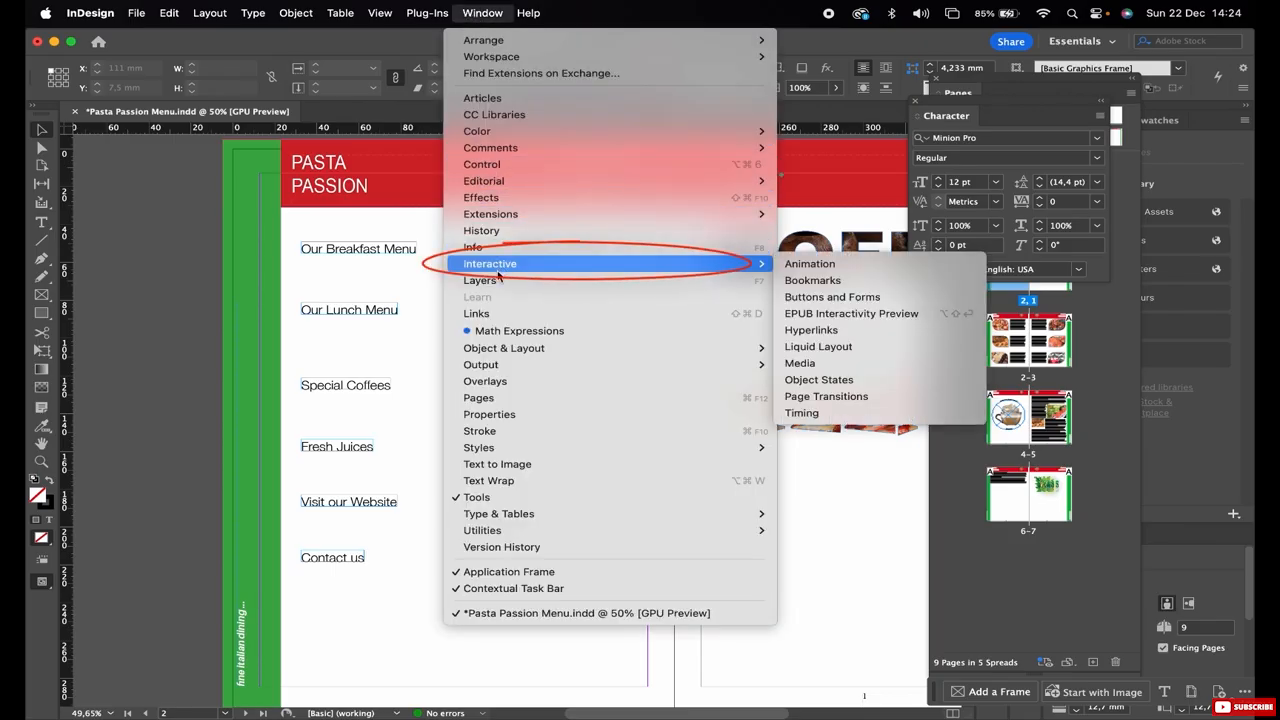
left_click(840, 297)
left_click_drag(574, 168, 148, 224)
Open the Hyperlinks panel and place it over the facing page, clear of the menu text frames.
scroll(472, 292, "left", 2)
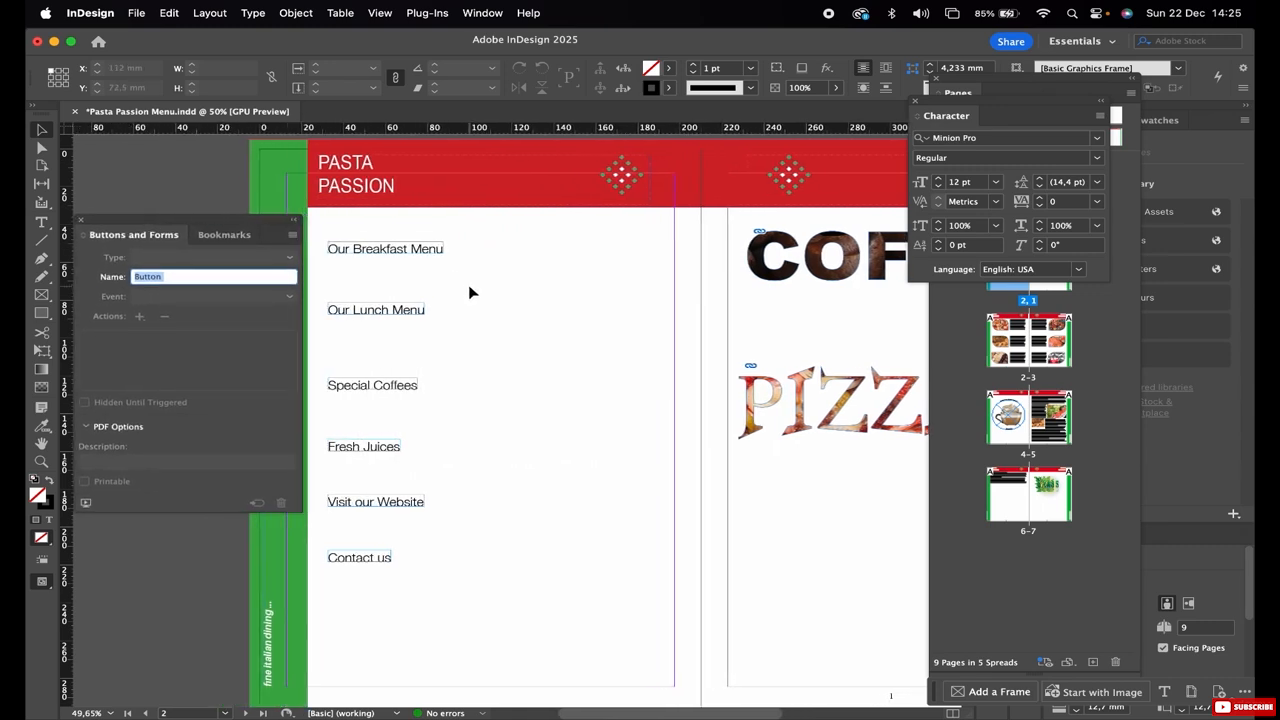
left_click(481, 13)
mouse_move(490, 266)
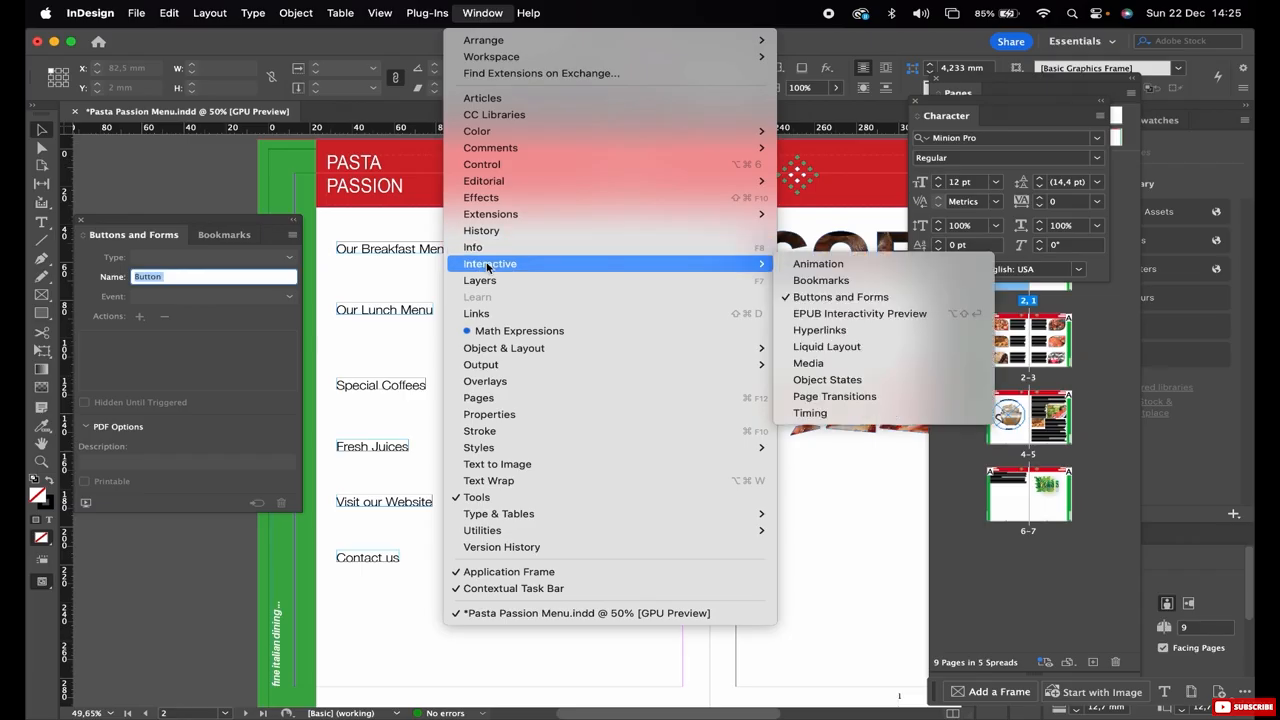
left_click(828, 330)
left_click_drag(920, 206, 760, 268)
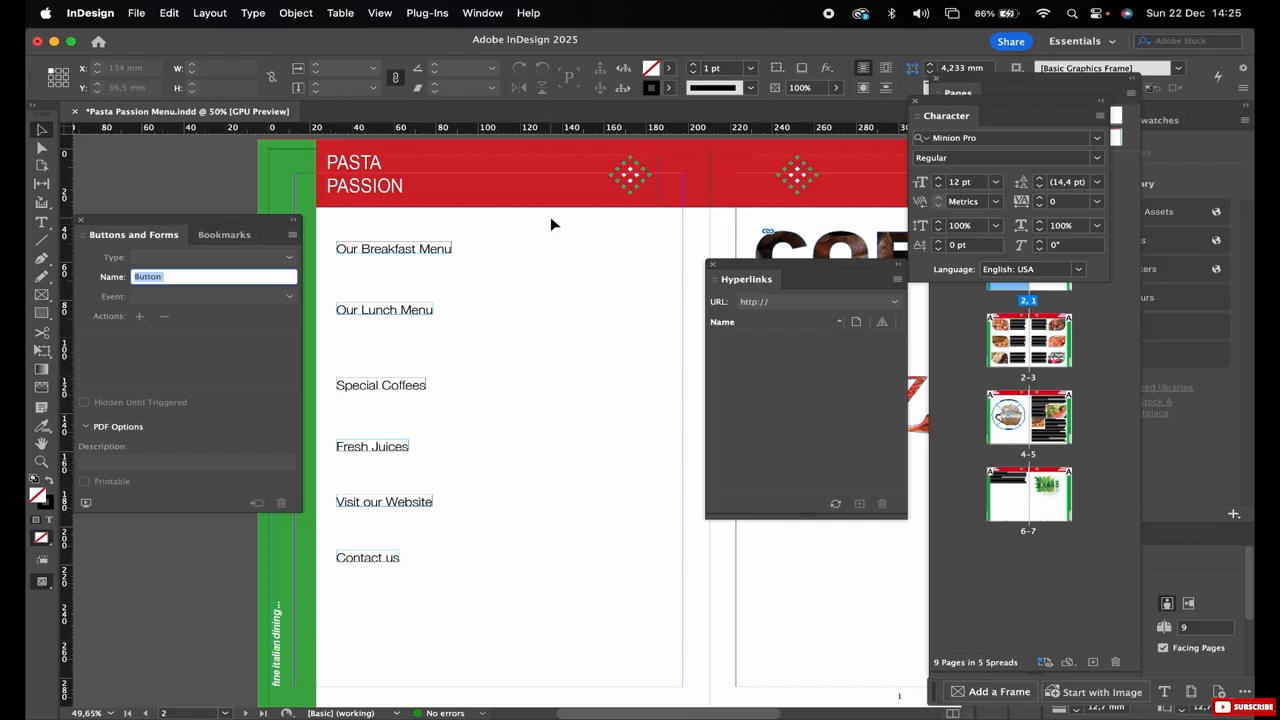
Close the Character panel and convert the "Our Breakfast Menu" frame into a button with Rollover and Click appearances enabled.
left_click(367, 253)
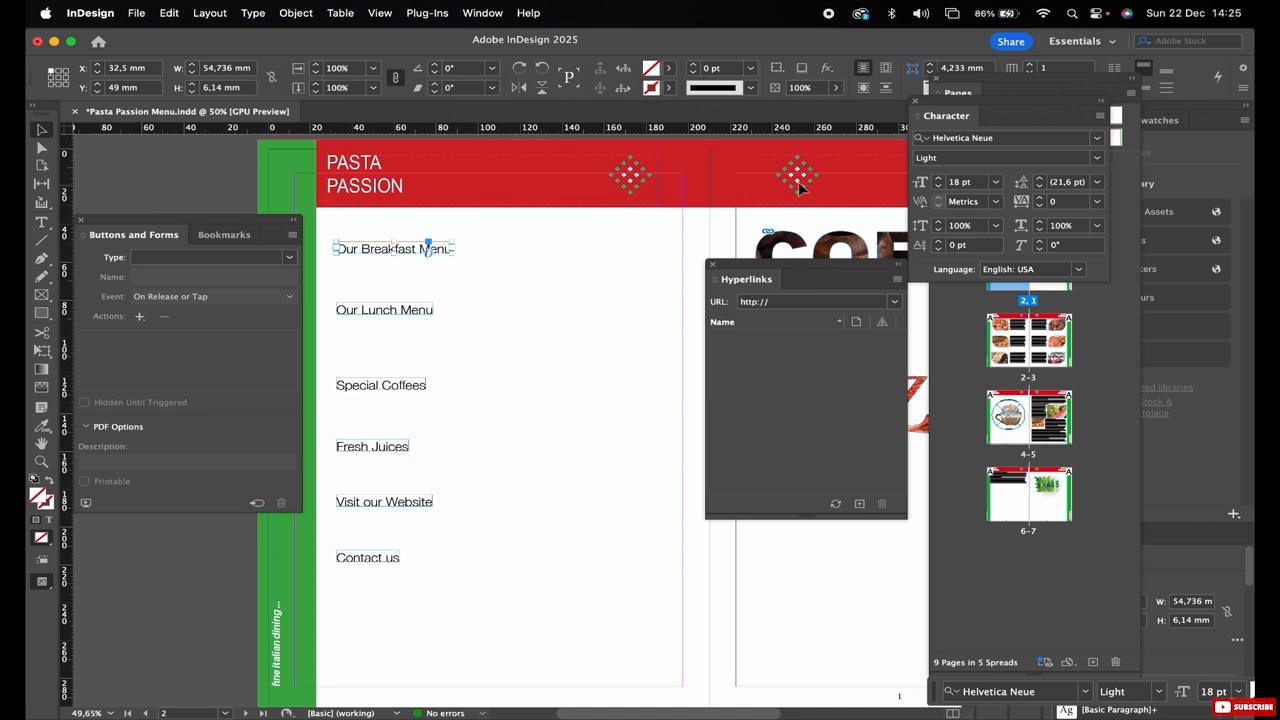
left_click(916, 102)
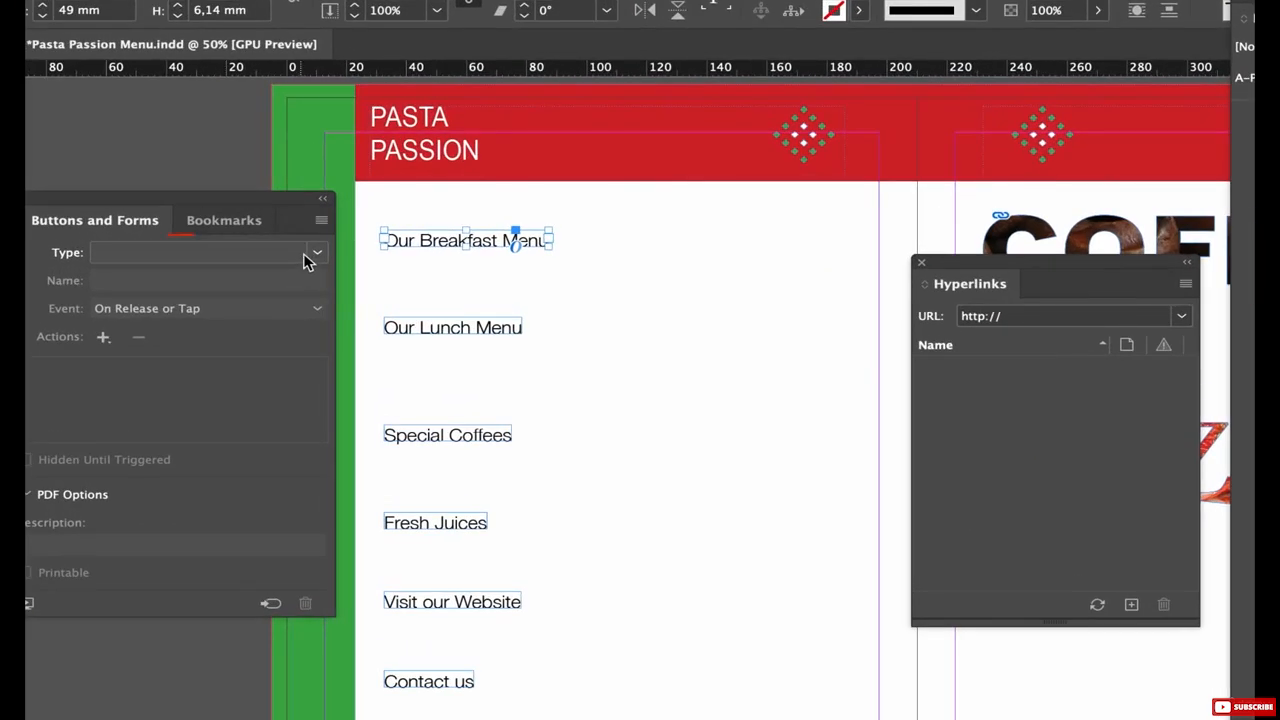
left_click(307, 258)
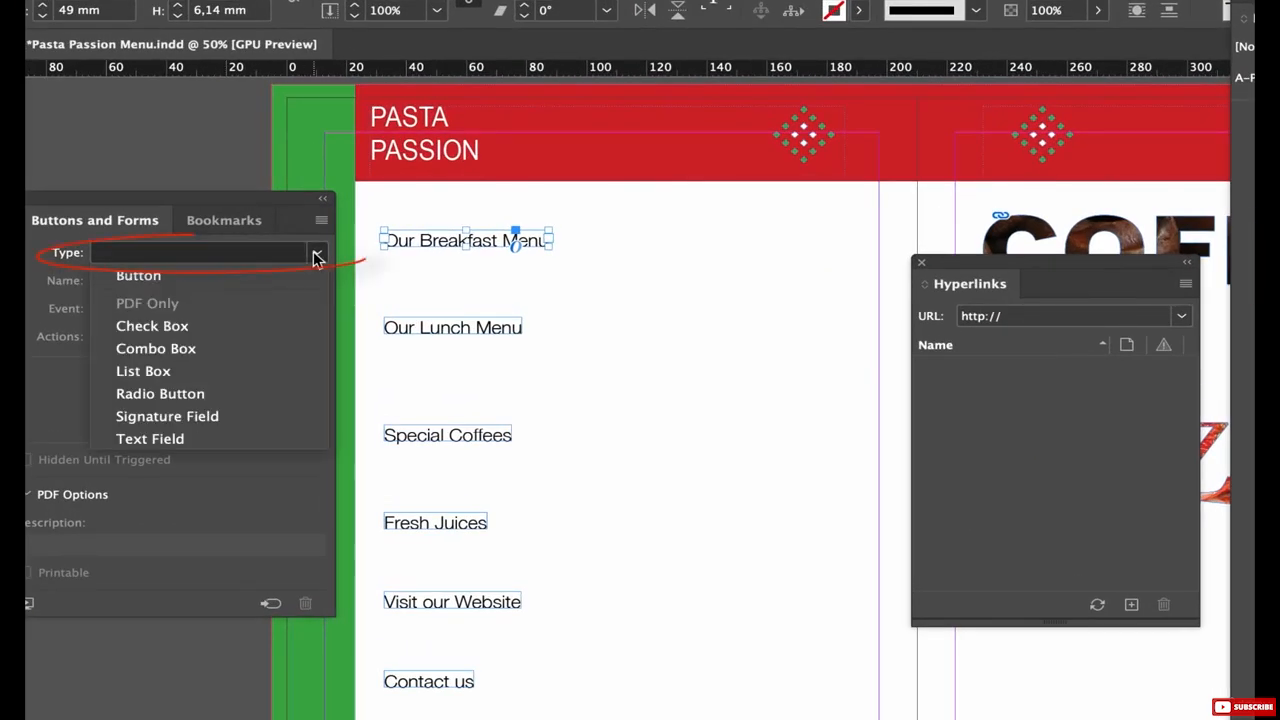
left_click(176, 276)
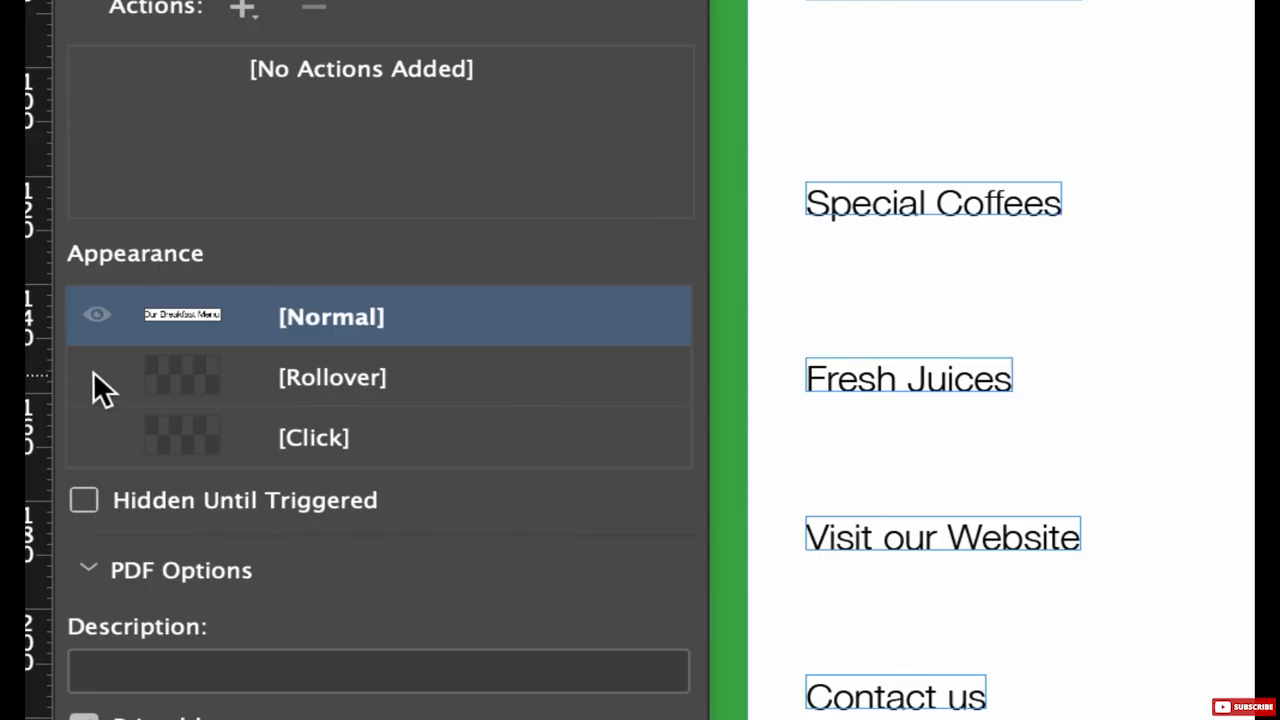
left_click(93, 375)
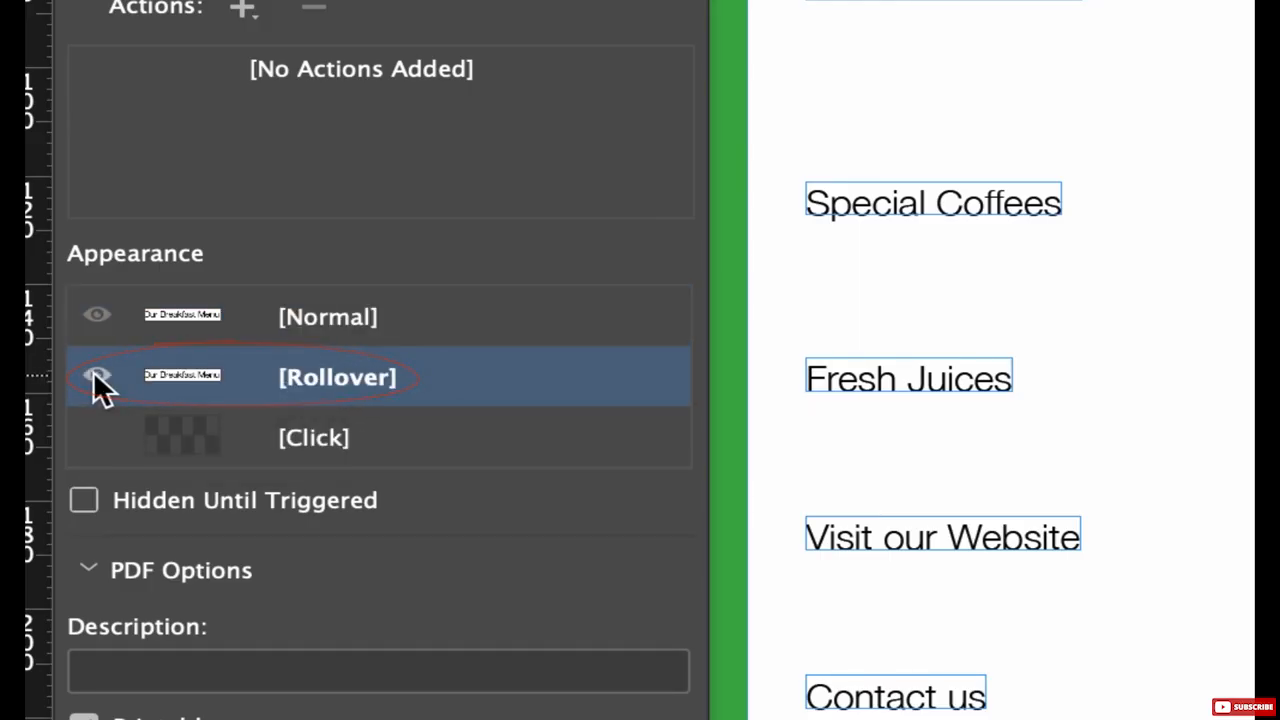
left_click(95, 436)
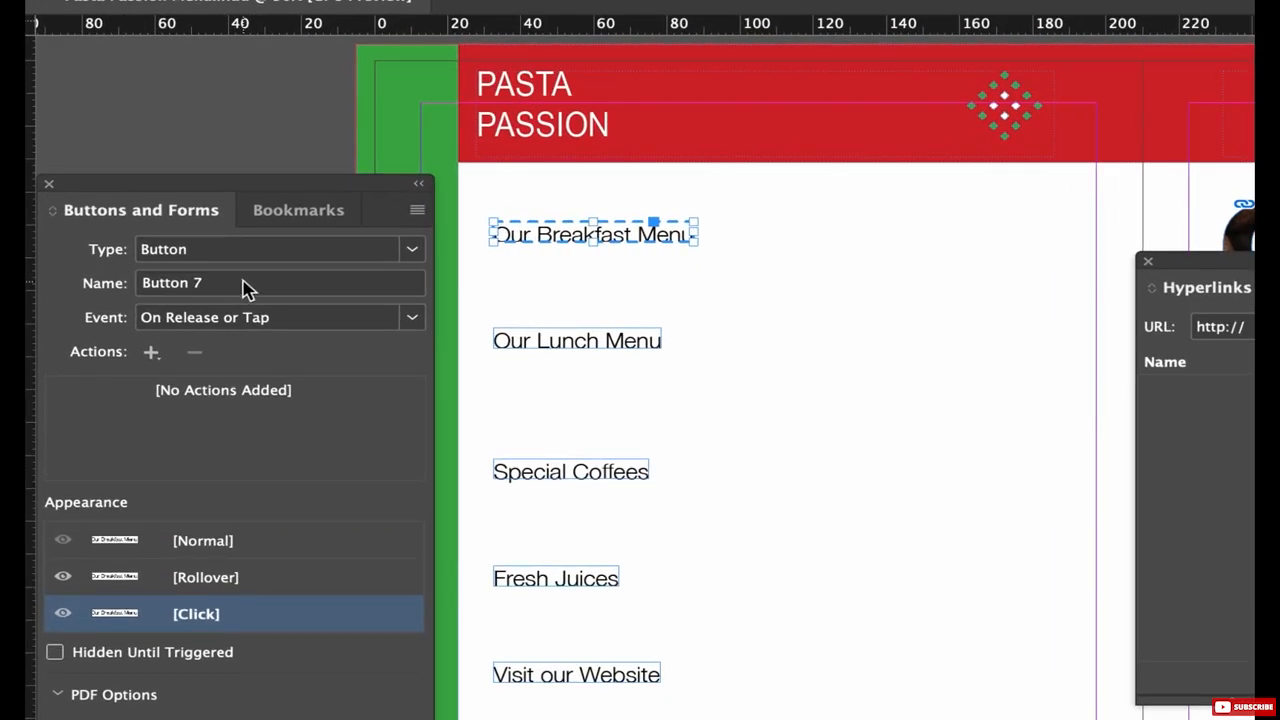
Name the "Our Breakfast Menu" button "breakfast" and view the actions that can be added to it.
triple_click(172, 276)
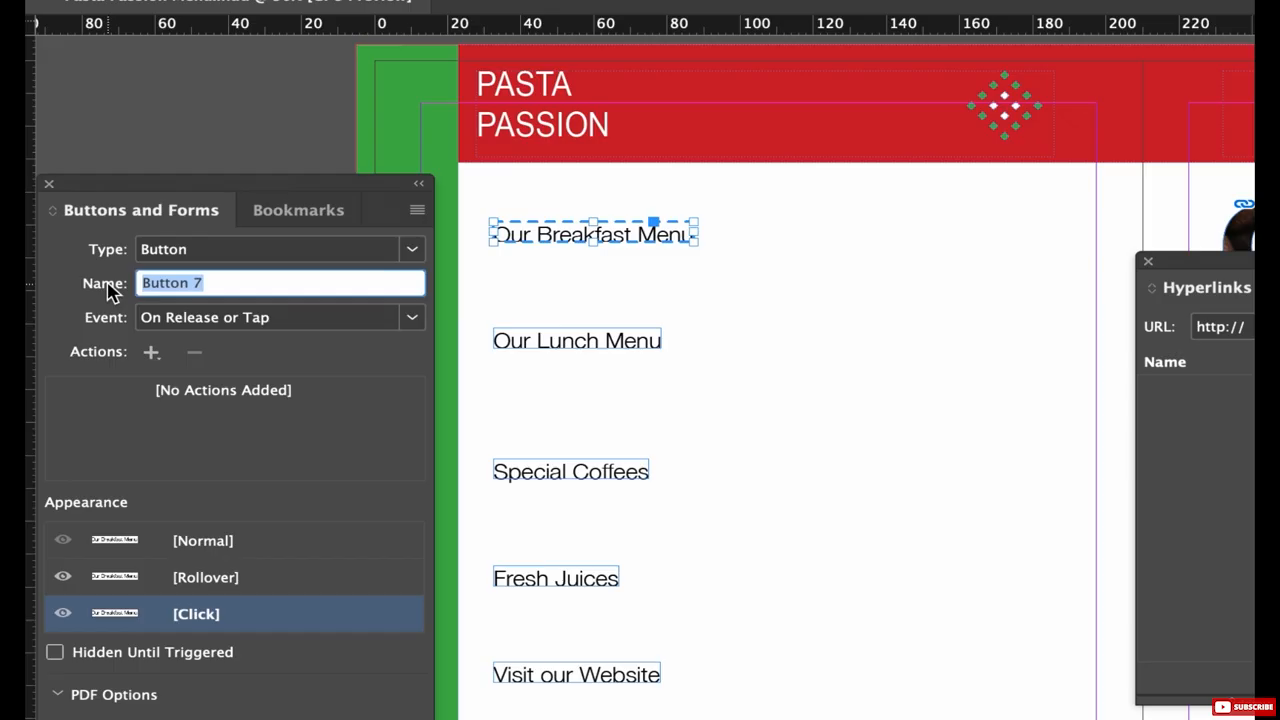
type("breakfast")
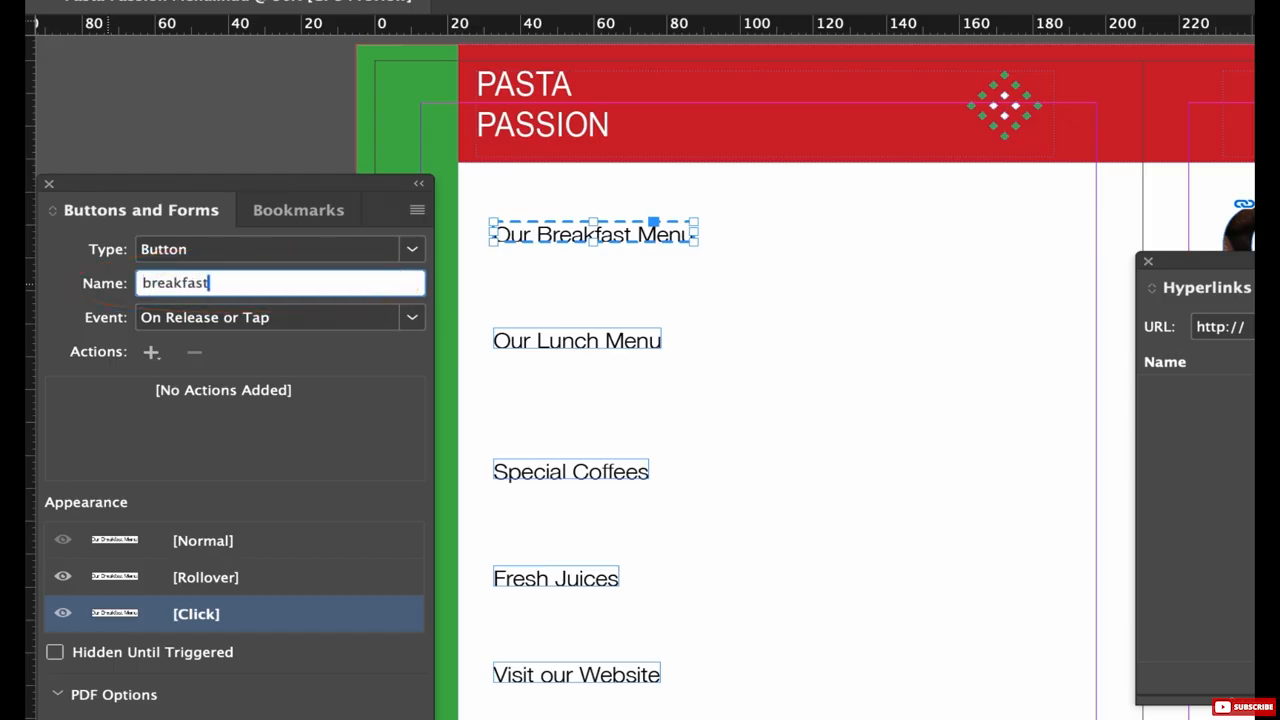
key("Return")
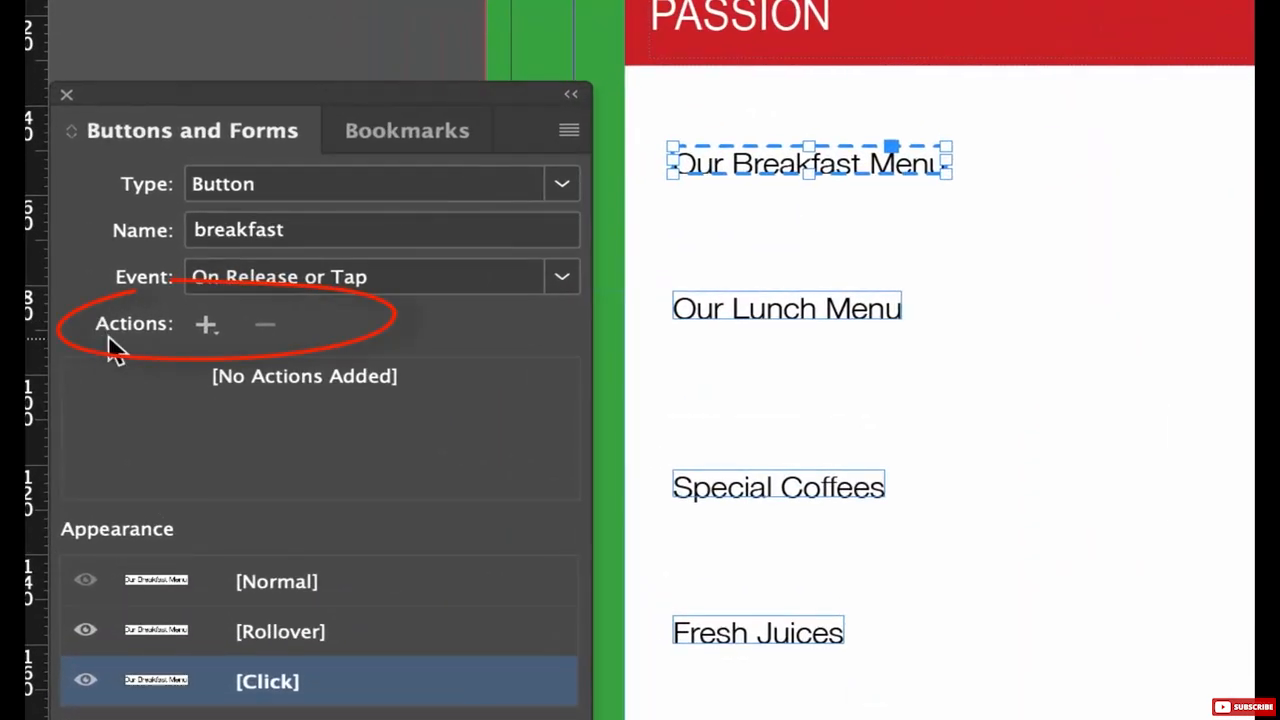
left_click(208, 326)
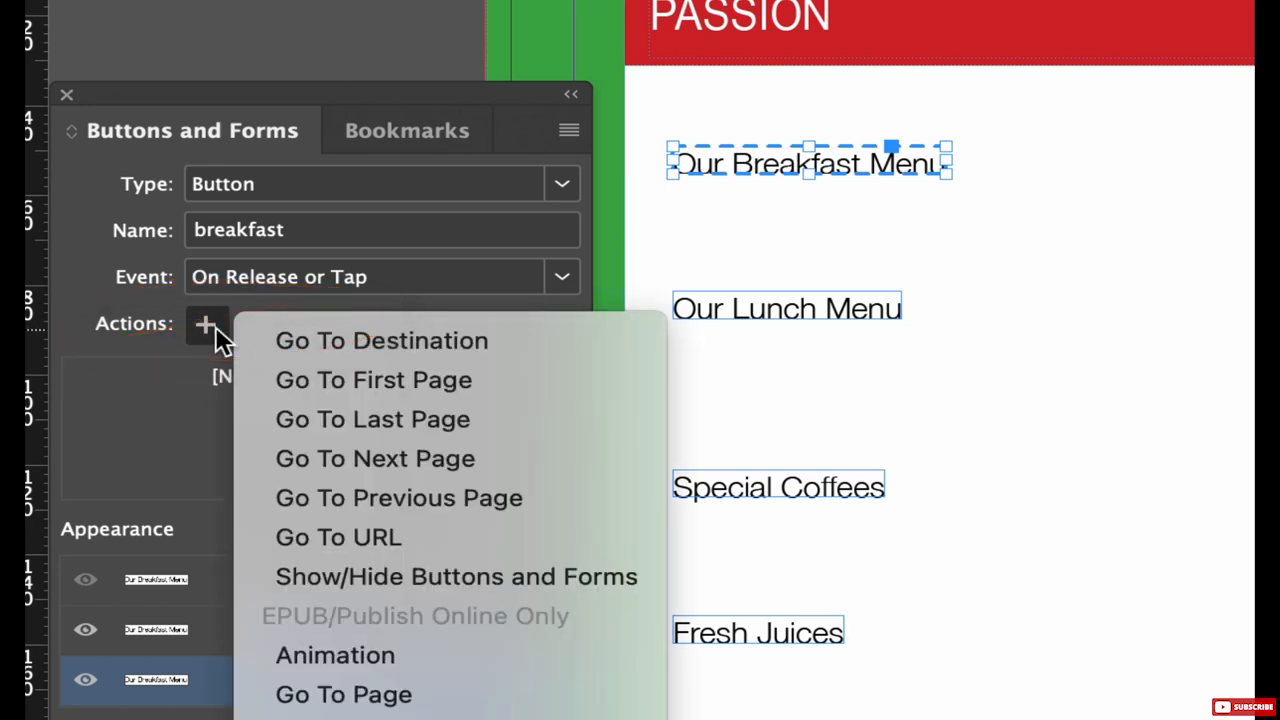
left_click(215, 326)
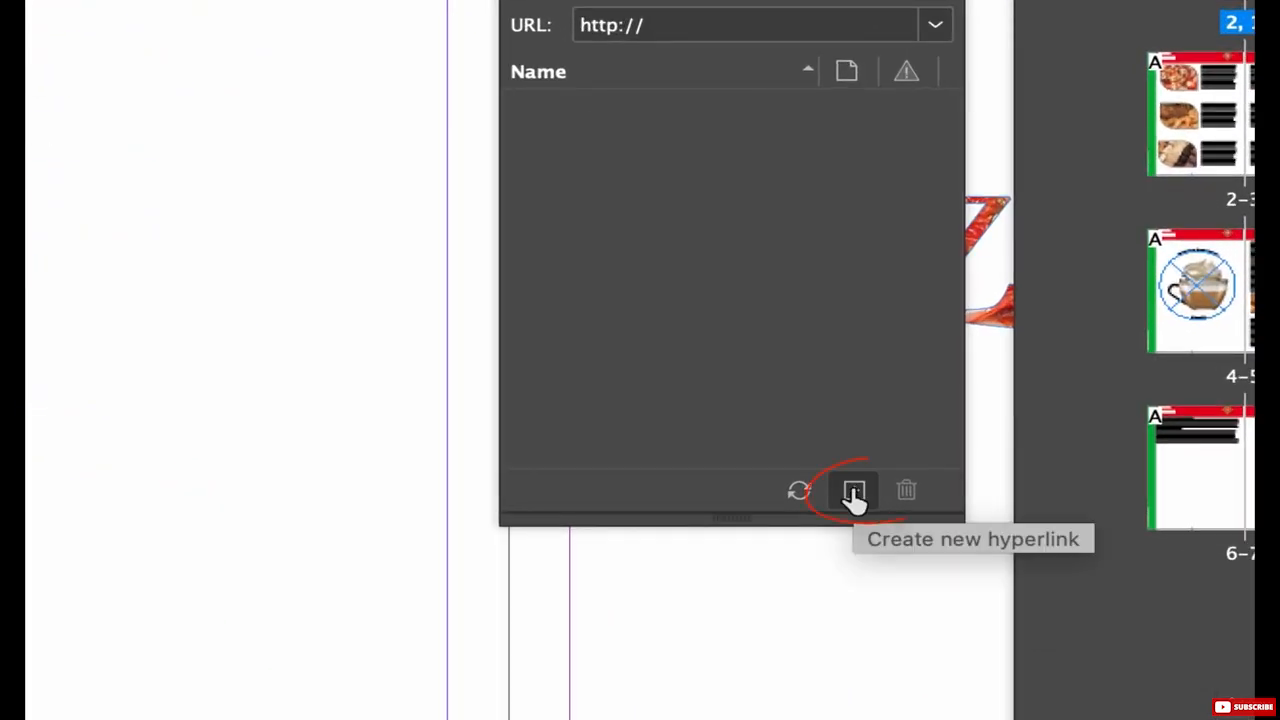
Create a hyperlink from the breakfast button to page 2 of the 2–3 spread, with the zoom setting Fit in Window.
left_click(854, 493)
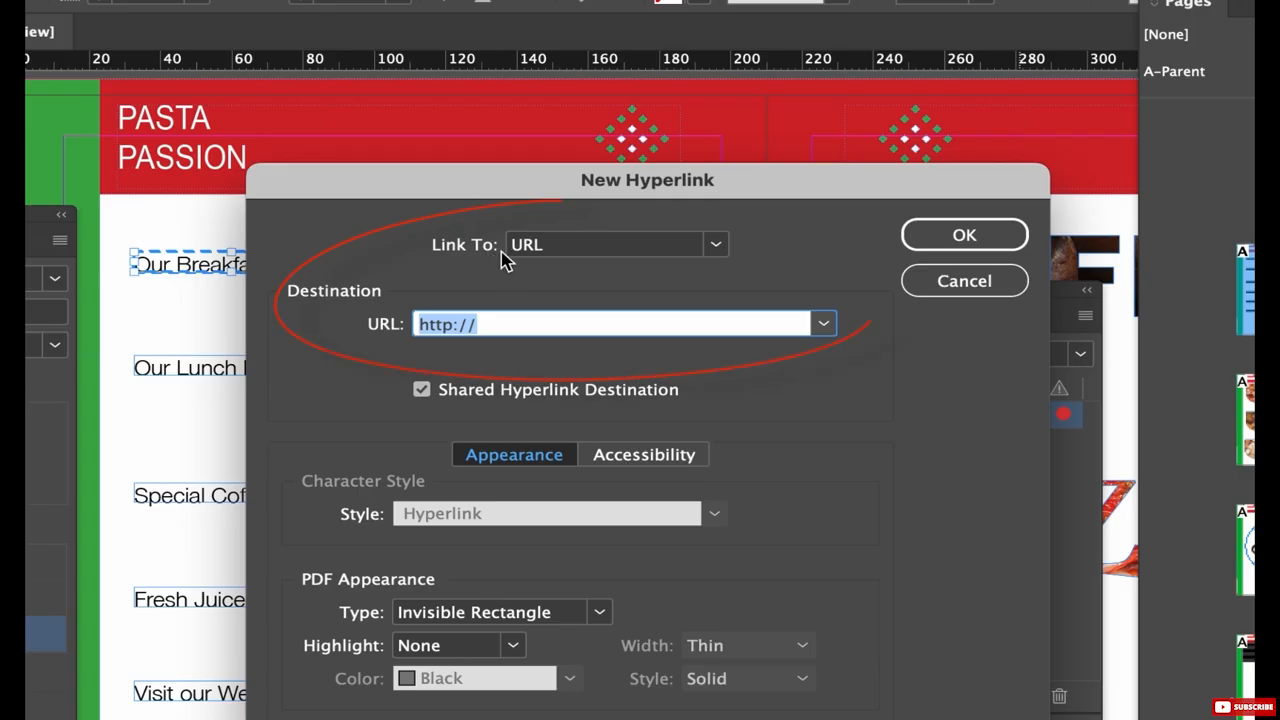
left_click(716, 245)
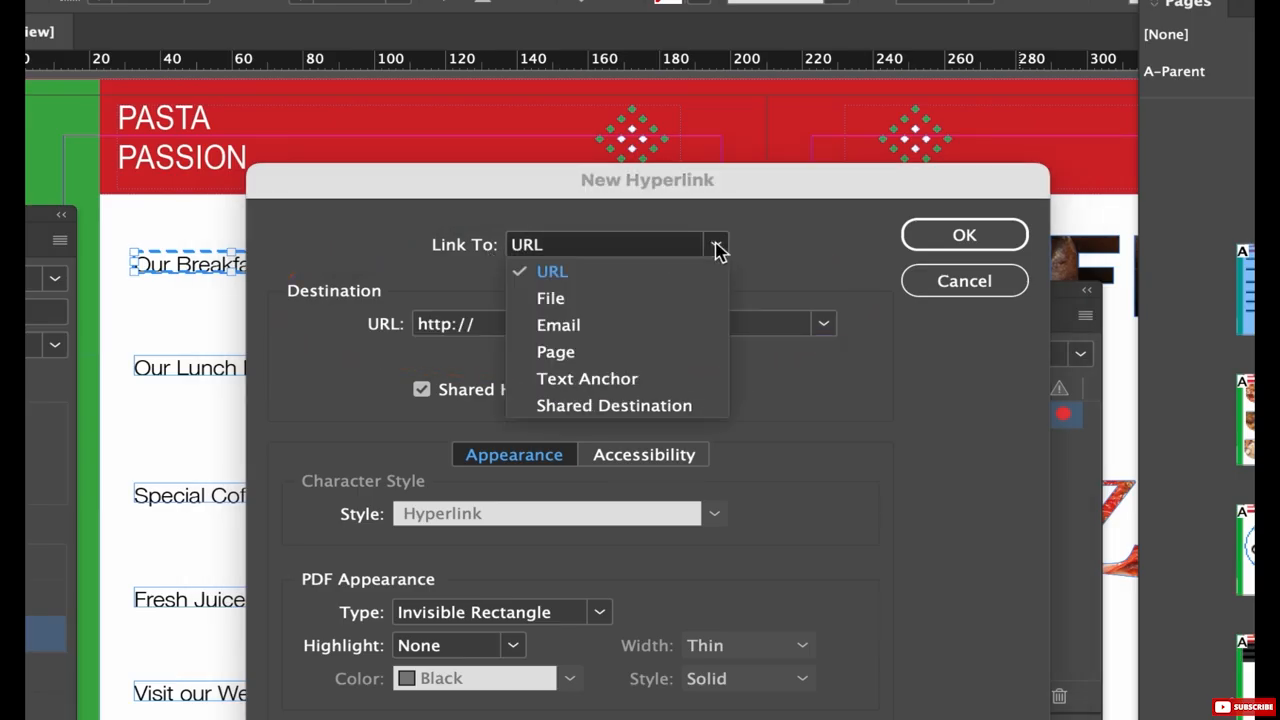
left_click(557, 352)
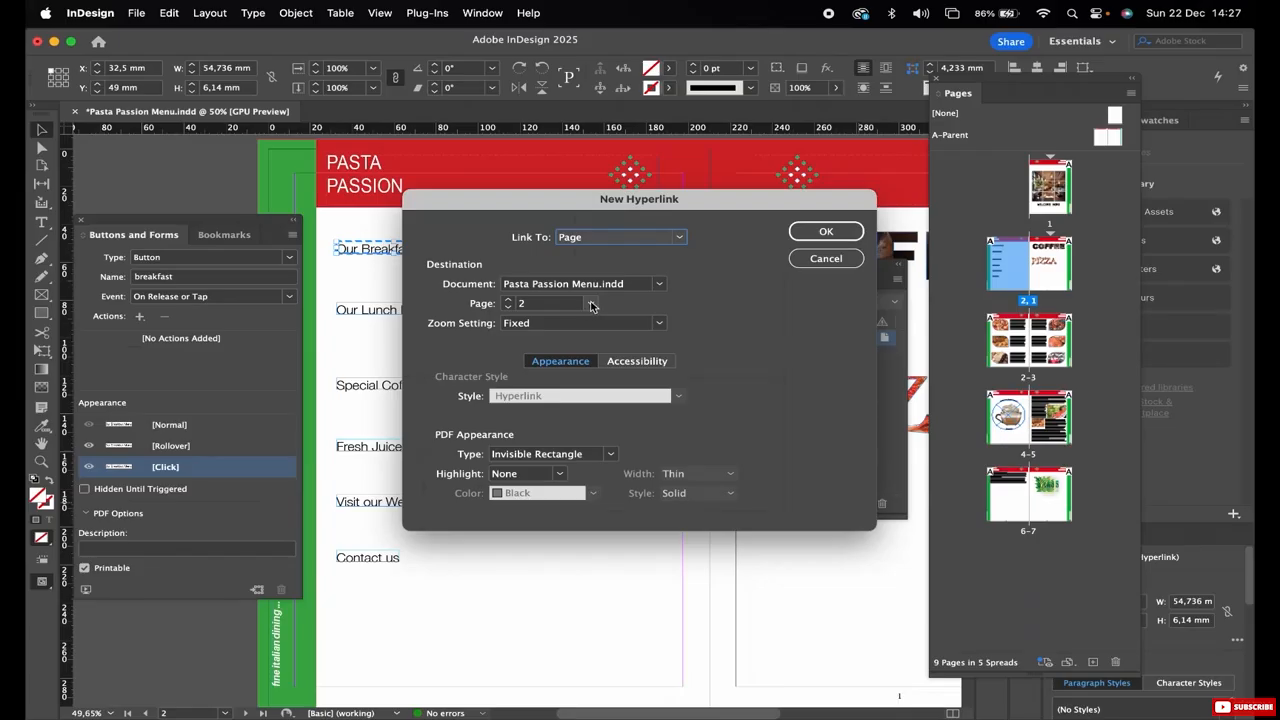
left_click(591, 305)
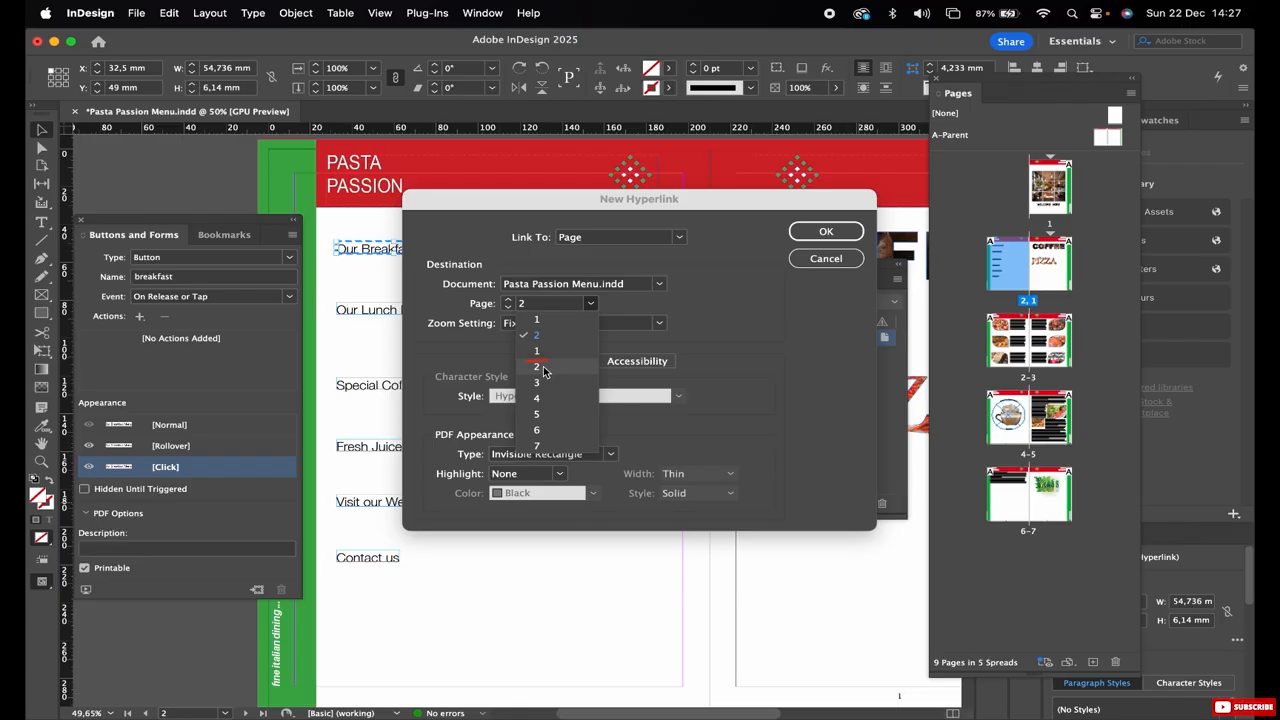
left_click(545, 372)
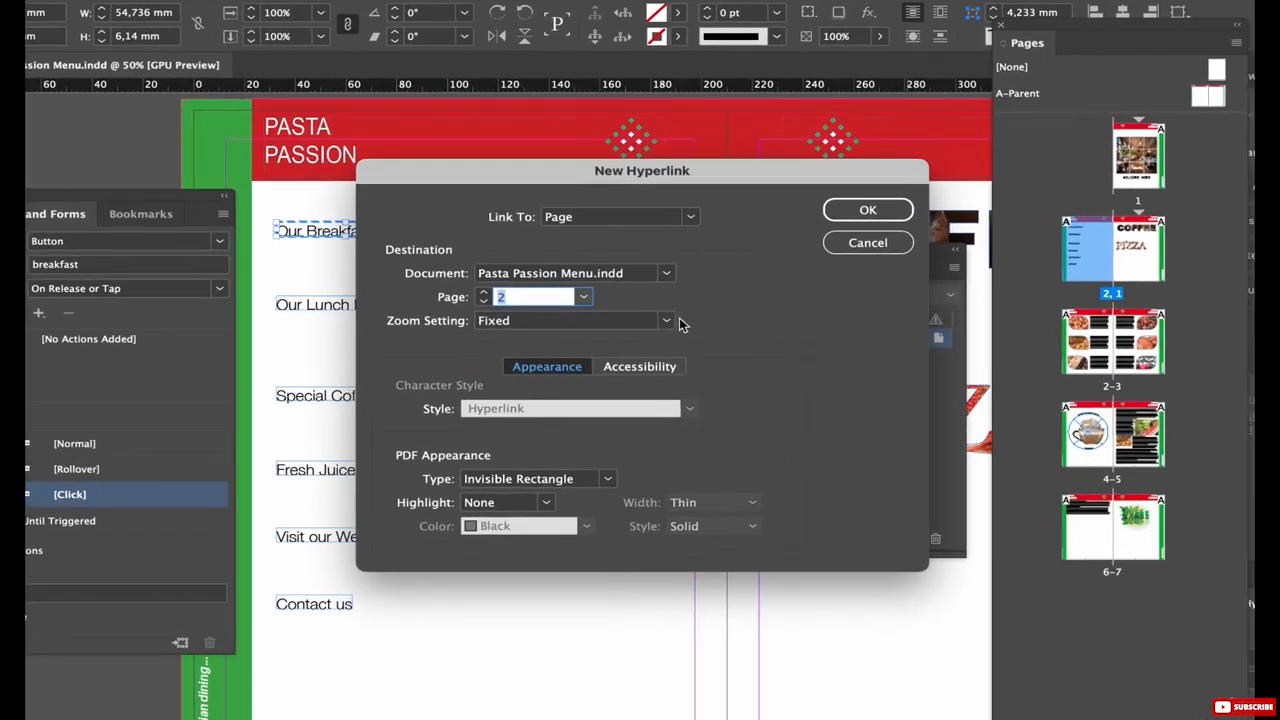
left_click(667, 321)
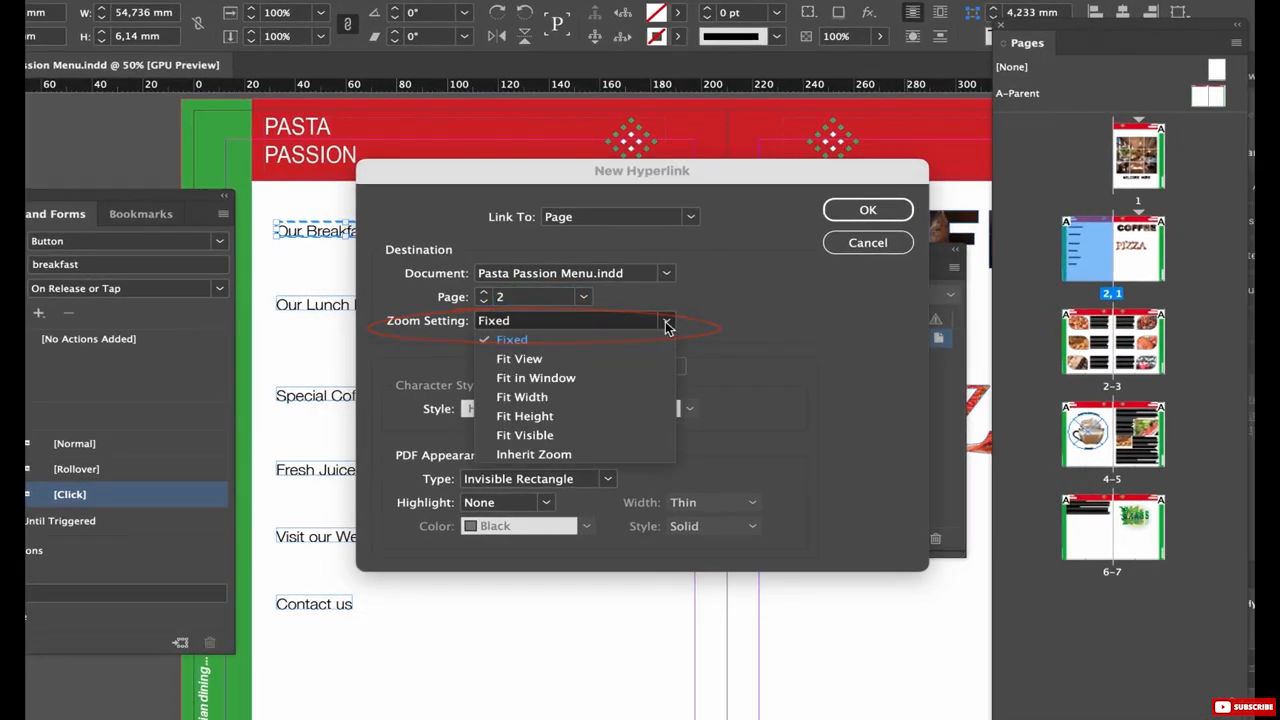
left_click(570, 379)
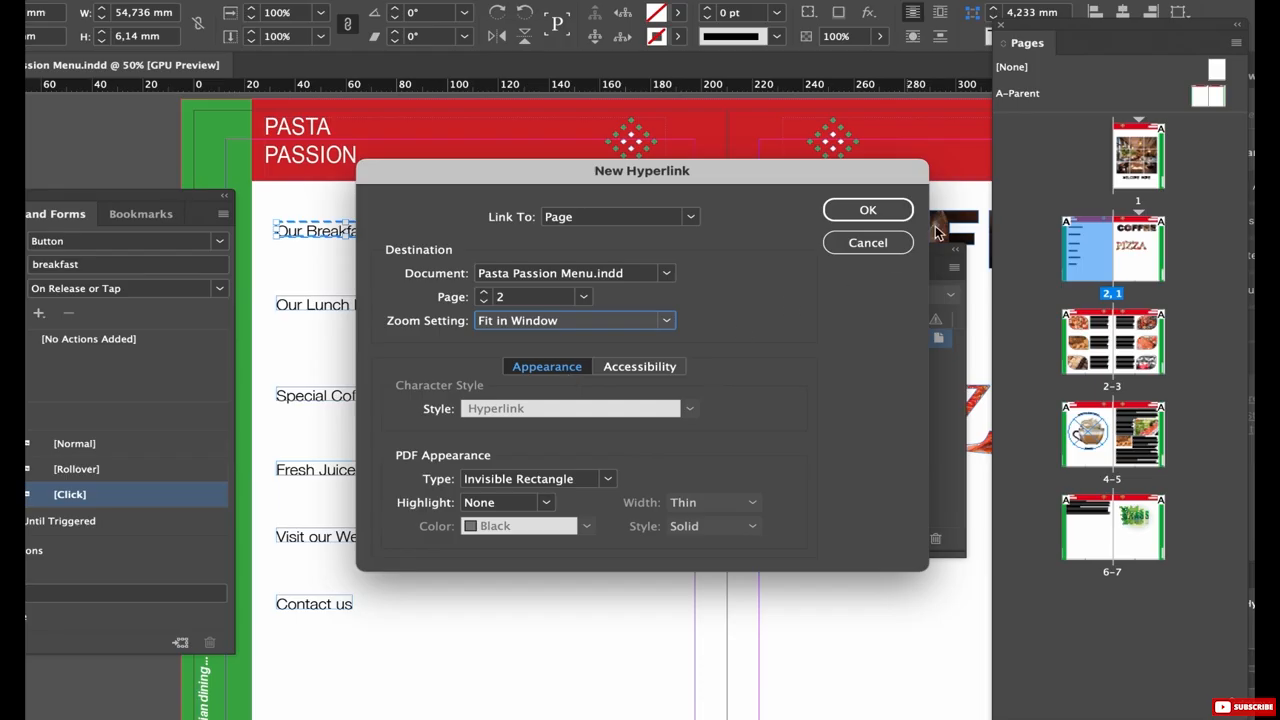
left_click(868, 212)
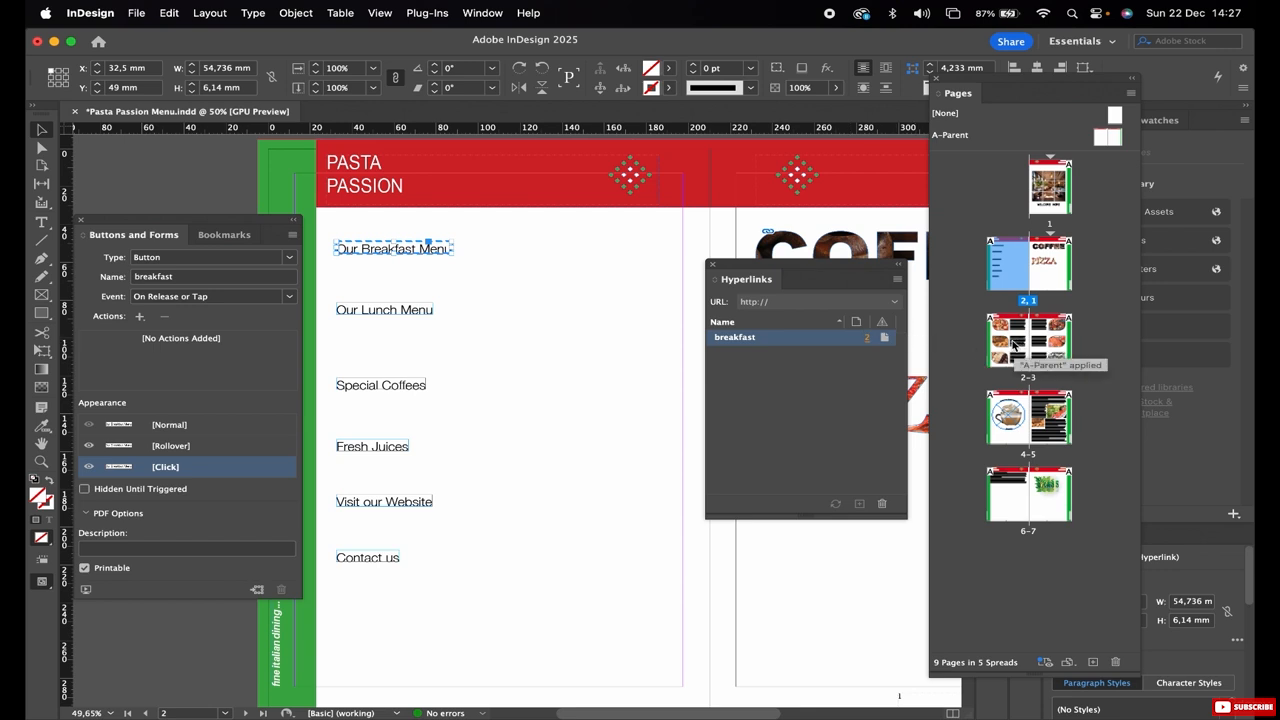
Convert the "Our Lunch Menu" frame into a button and enable its Rollover and Click appearances.
left_click(380, 313)
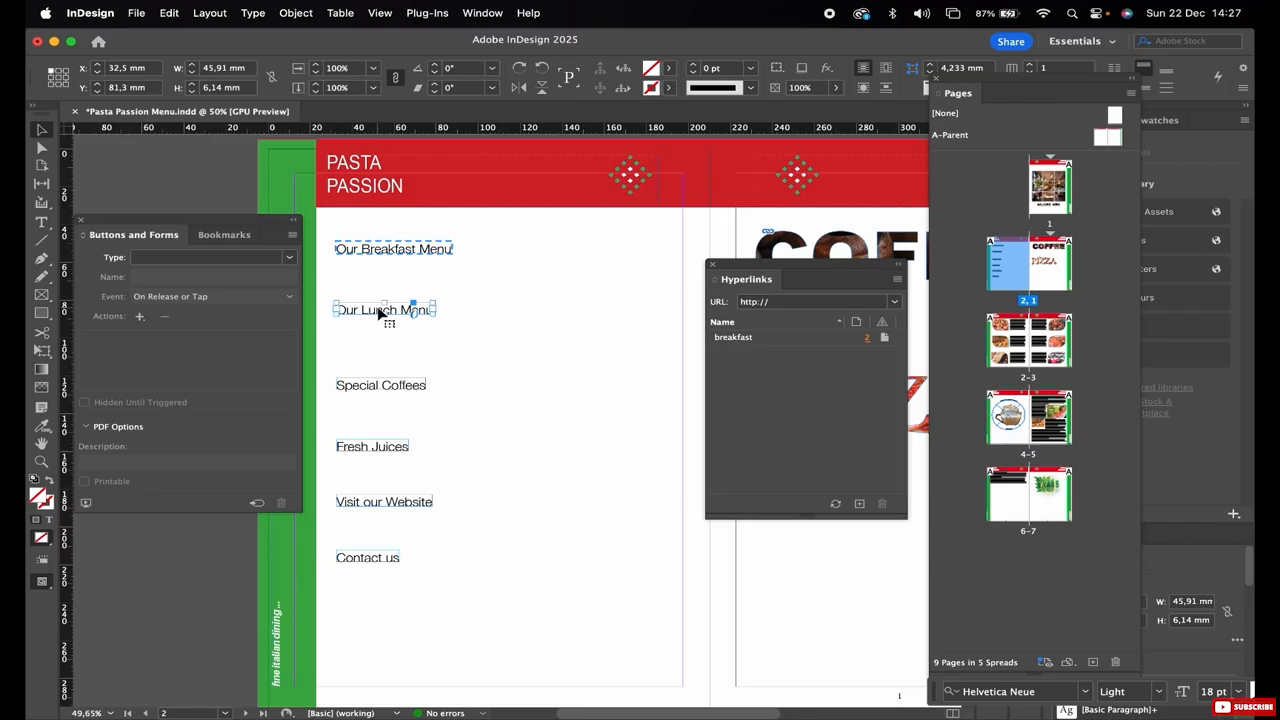
left_click(289, 257)
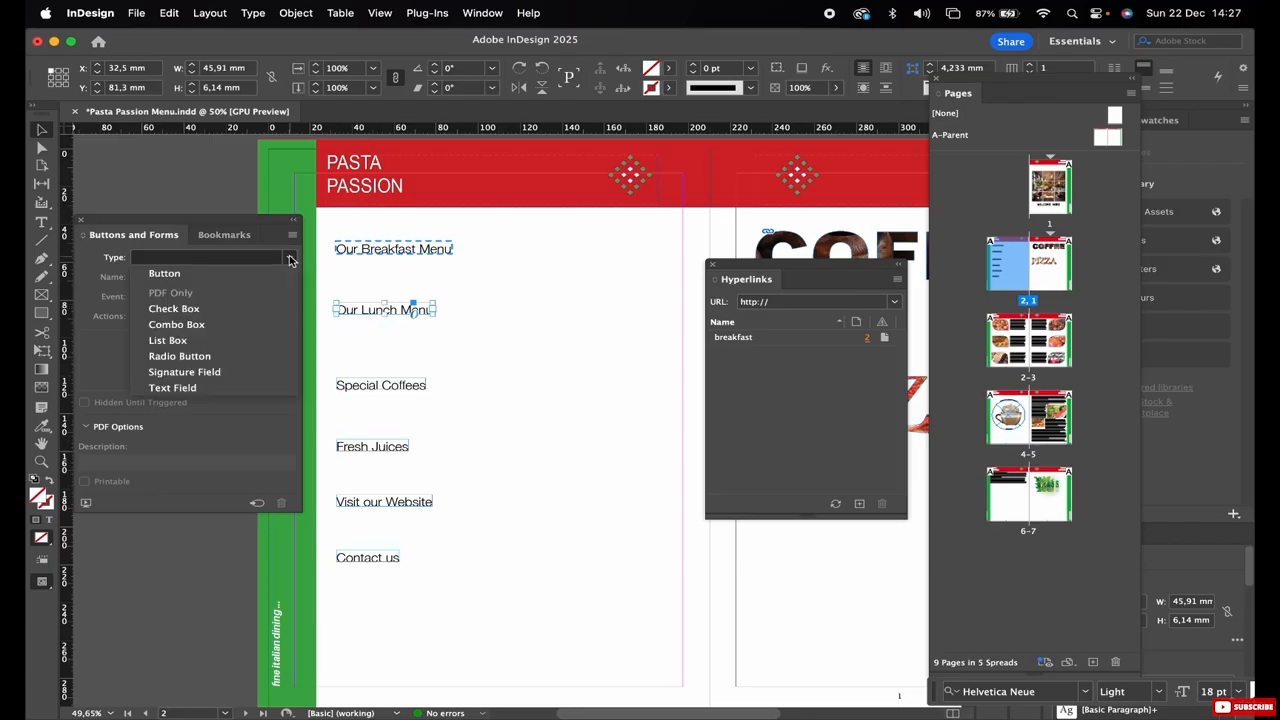
left_click(165, 273)
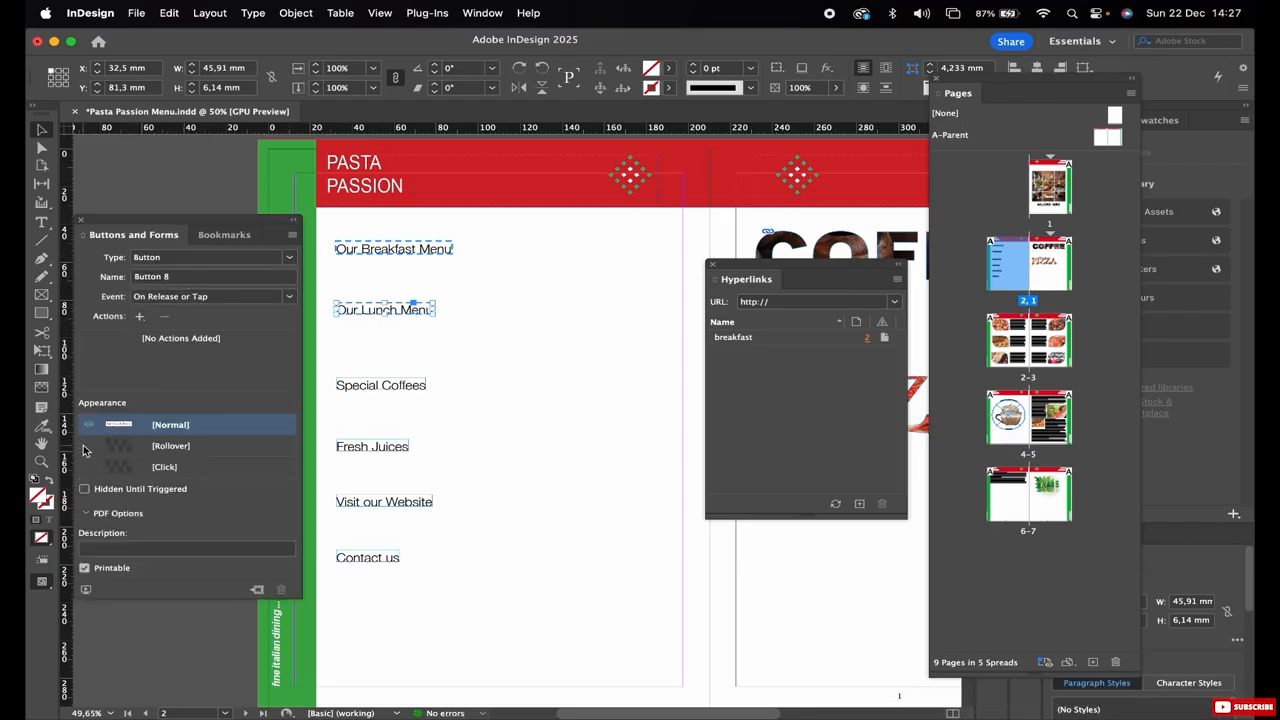
left_click(86, 446)
left_click(86, 467)
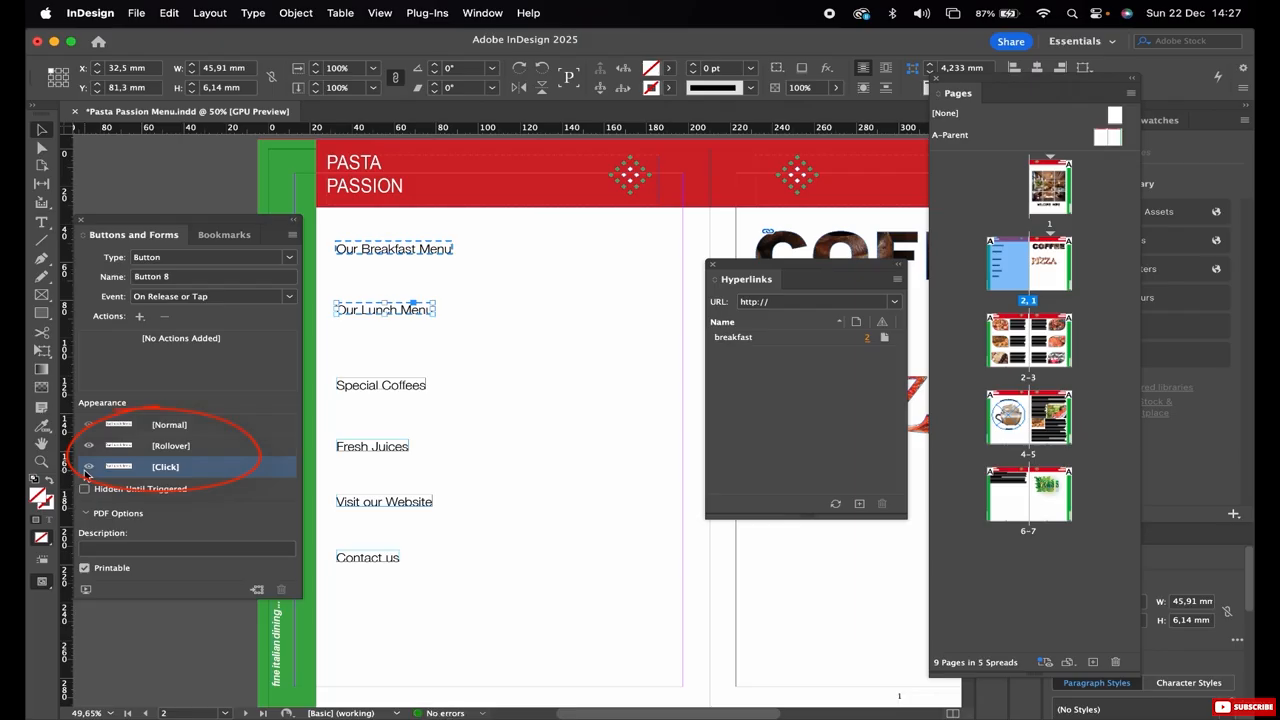
Name the "Our Lunch Menu" button "lunch".
left_click_drag(186, 277, 140, 280)
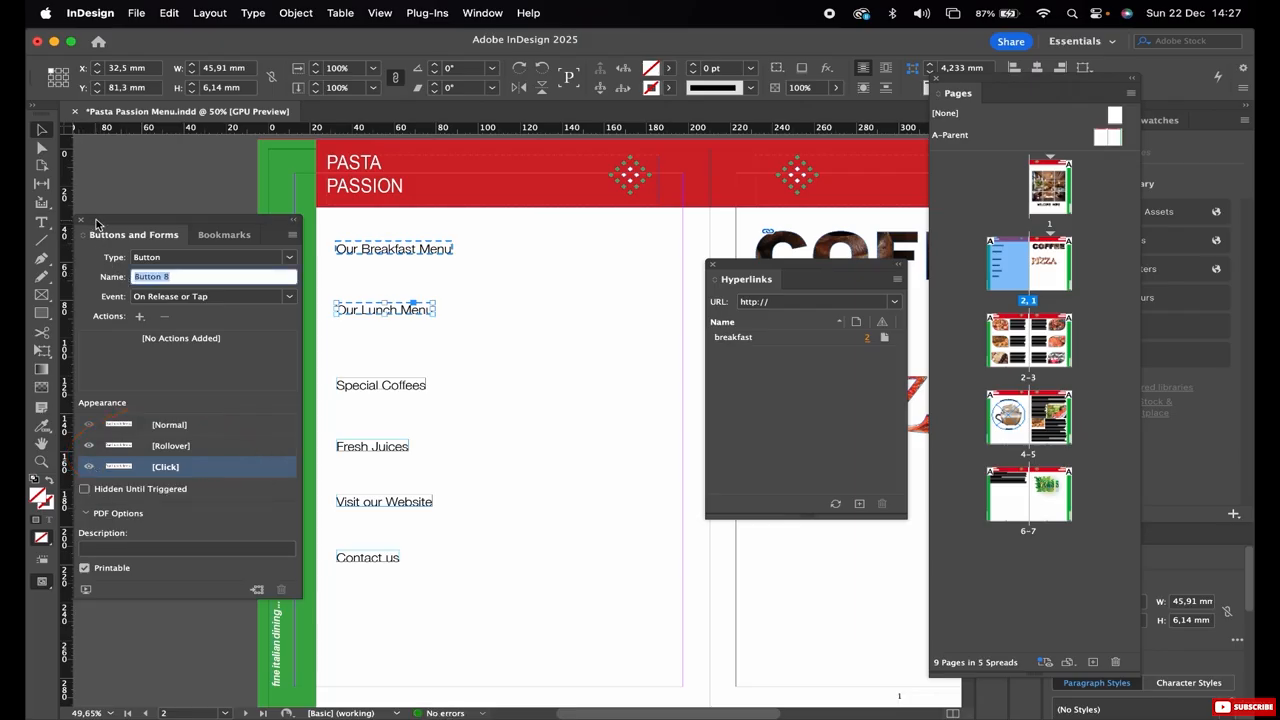
type("Lunch")
key("Return")
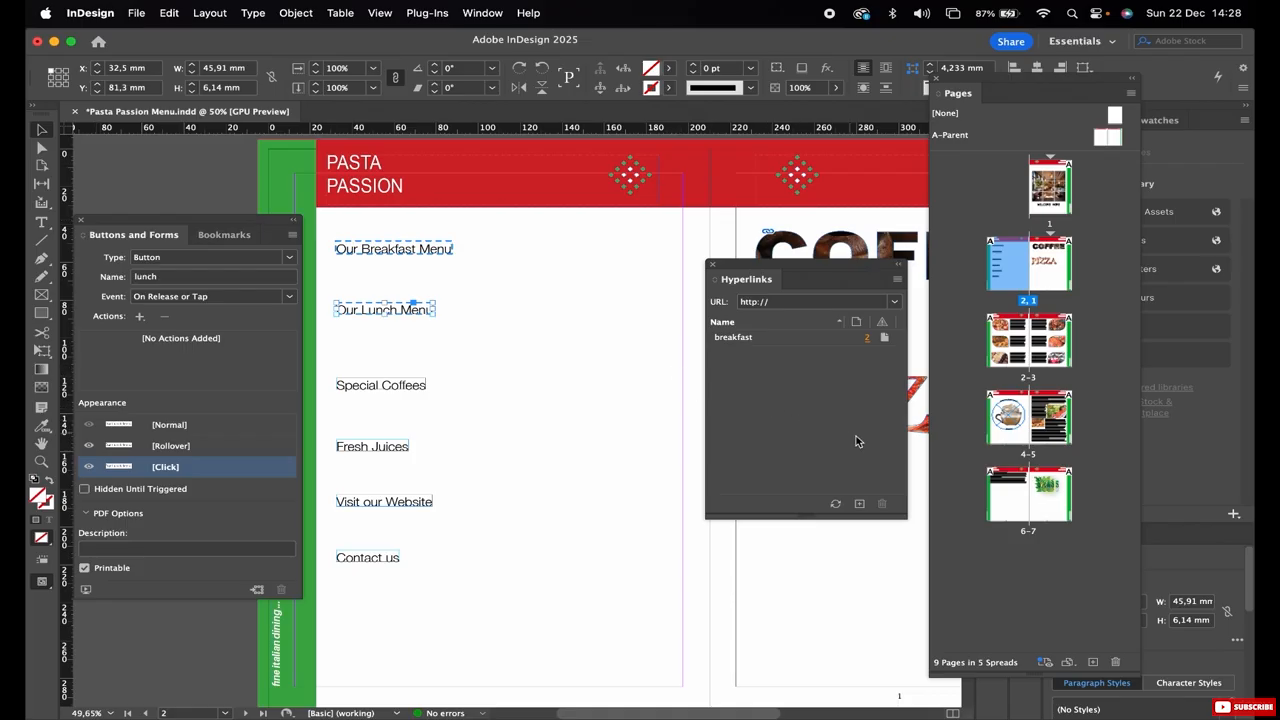
Start a new hyperlink for the lunch button.
left_click(859, 504)
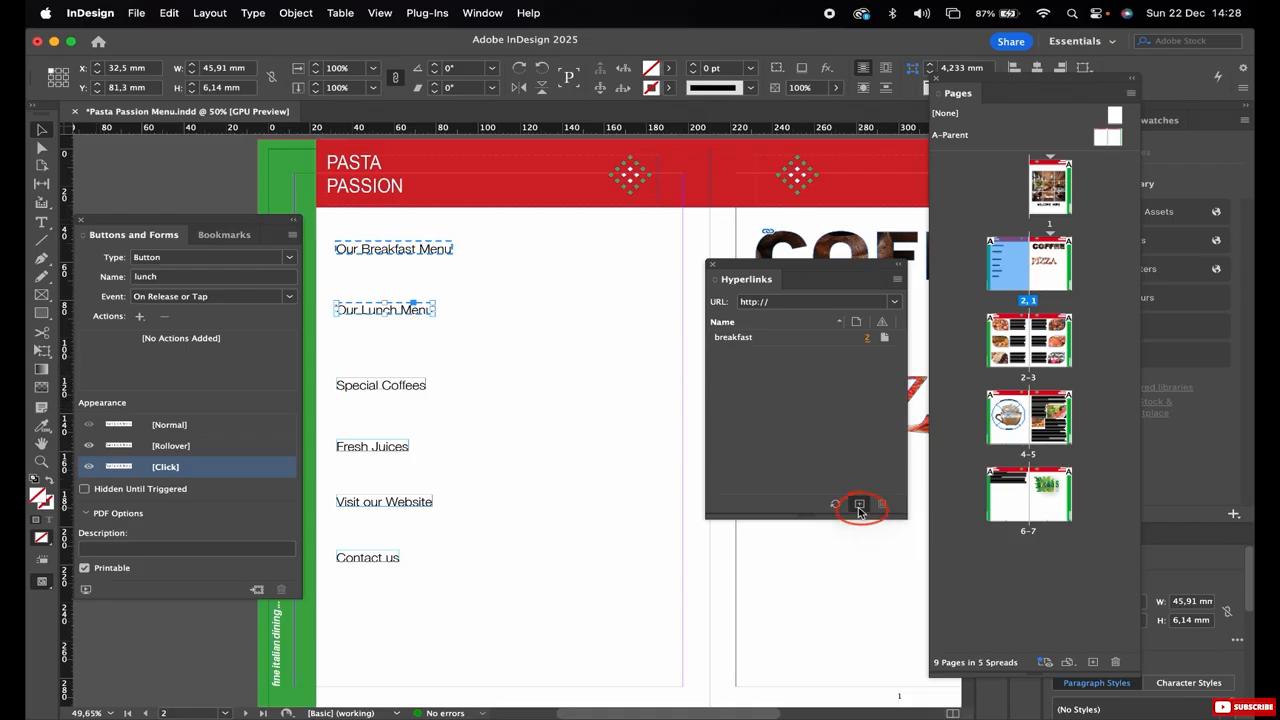